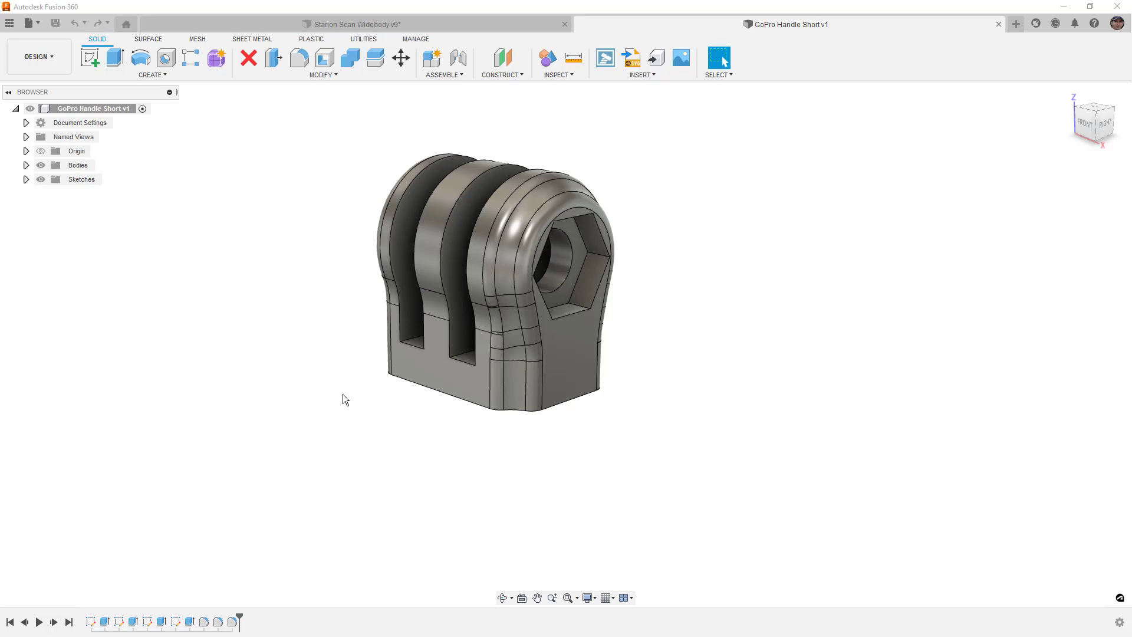
Step: Start a new sketch on the handle's front face
shift+middle_drag(342, 393, 450, 387)
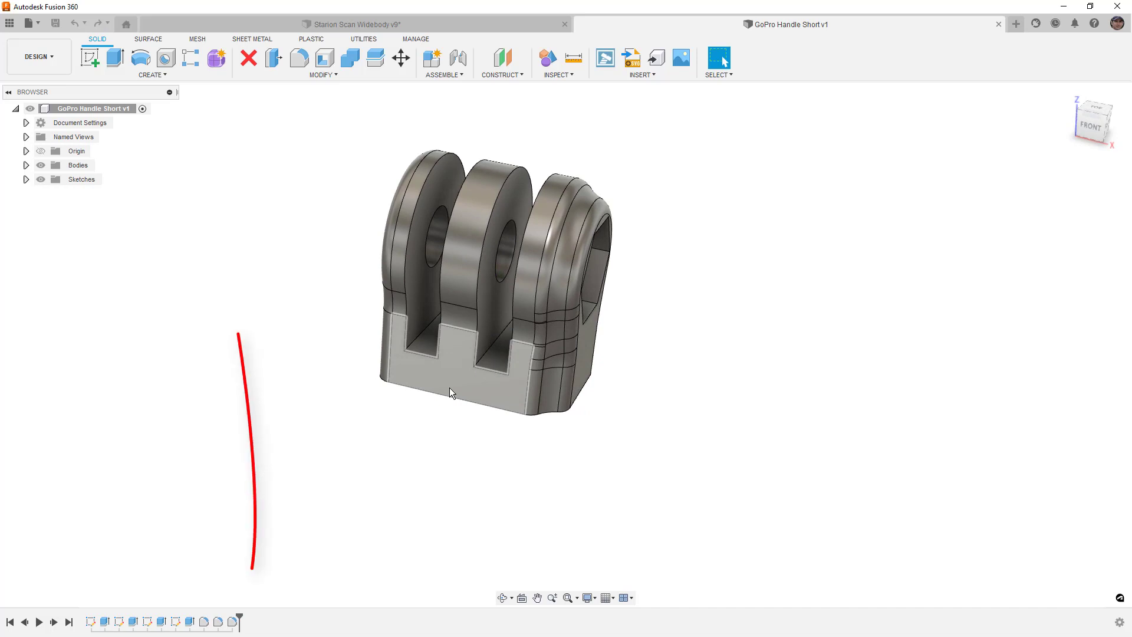
shift+middle_drag(449, 387, 472, 349)
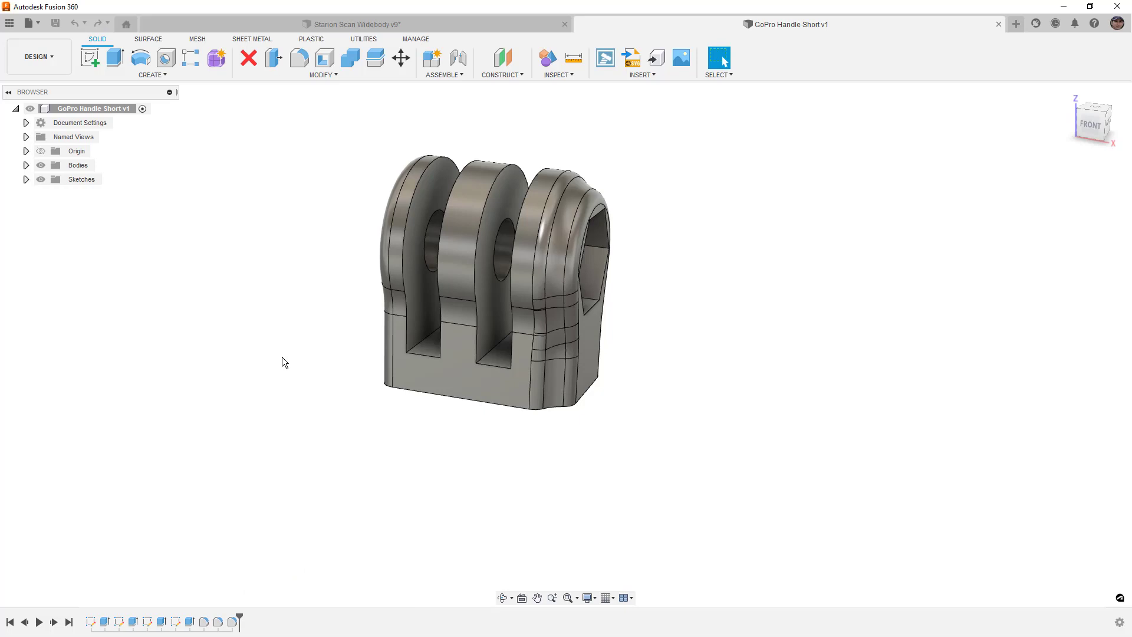
click(91, 58)
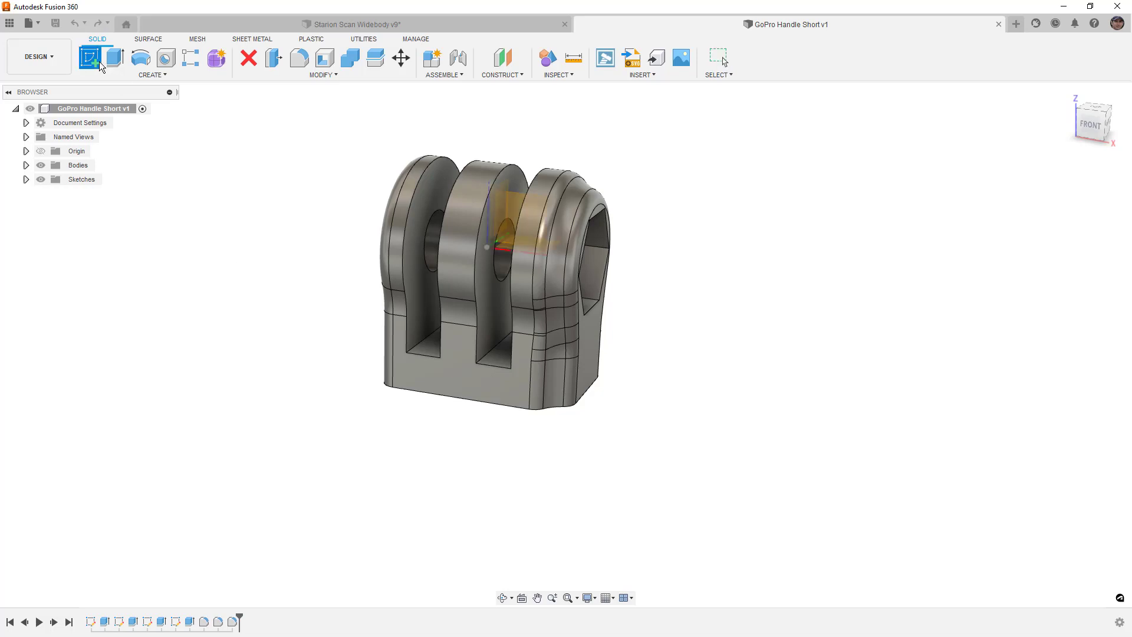
click(519, 206)
shift+middle_drag(497, 323, 494, 296)
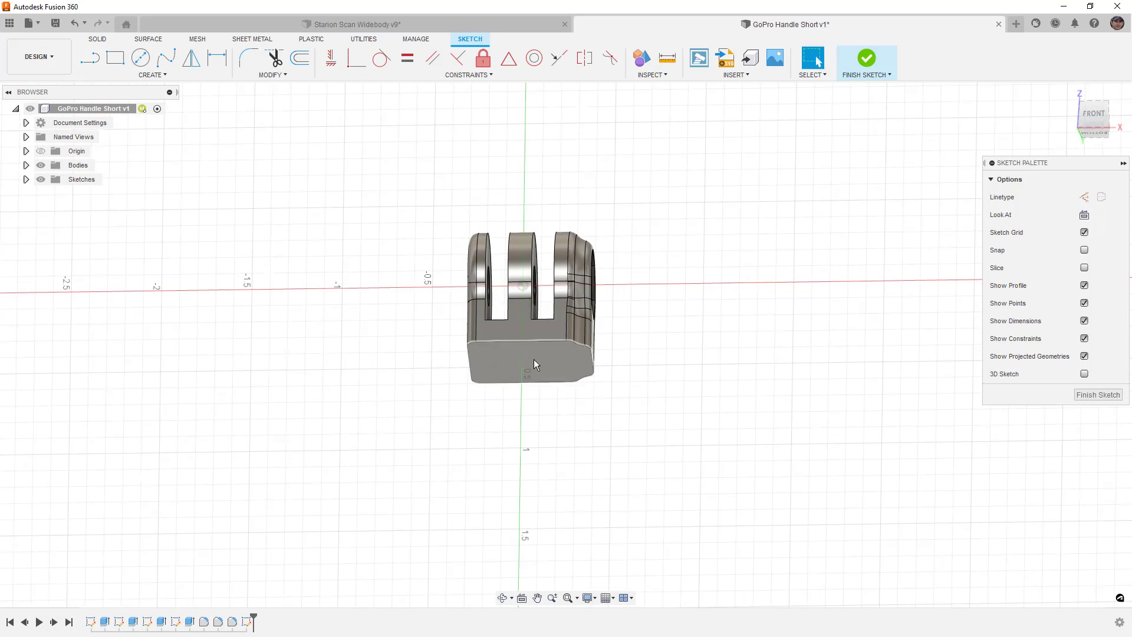
Step: Intersect the base face into the sketch as a line, then view the part from the front
click(174, 77)
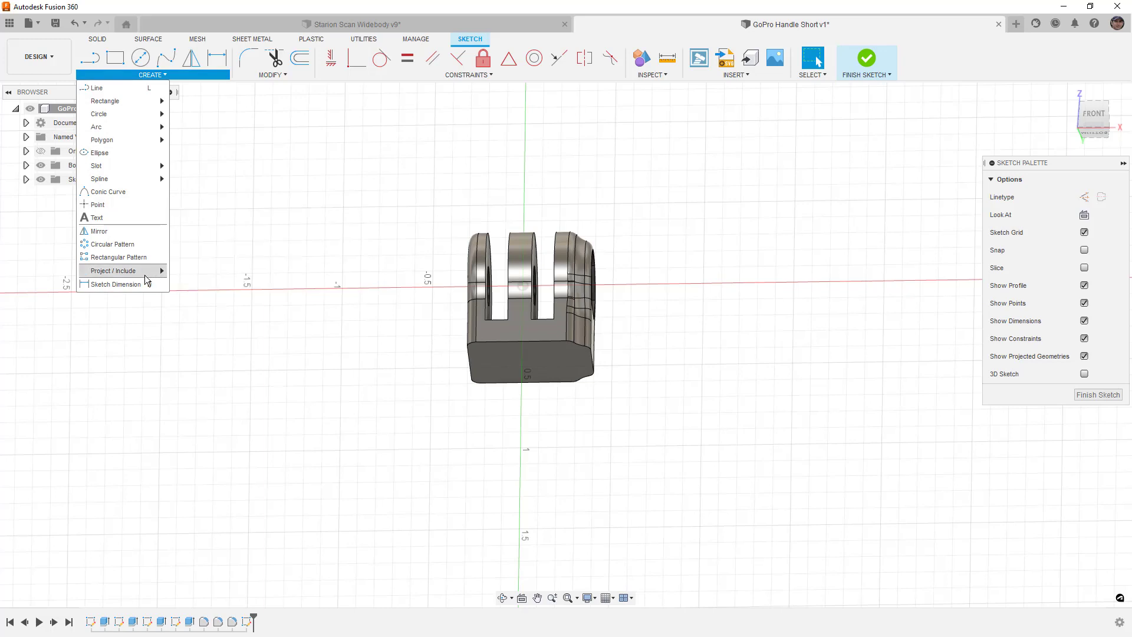
mouse_move(144, 275)
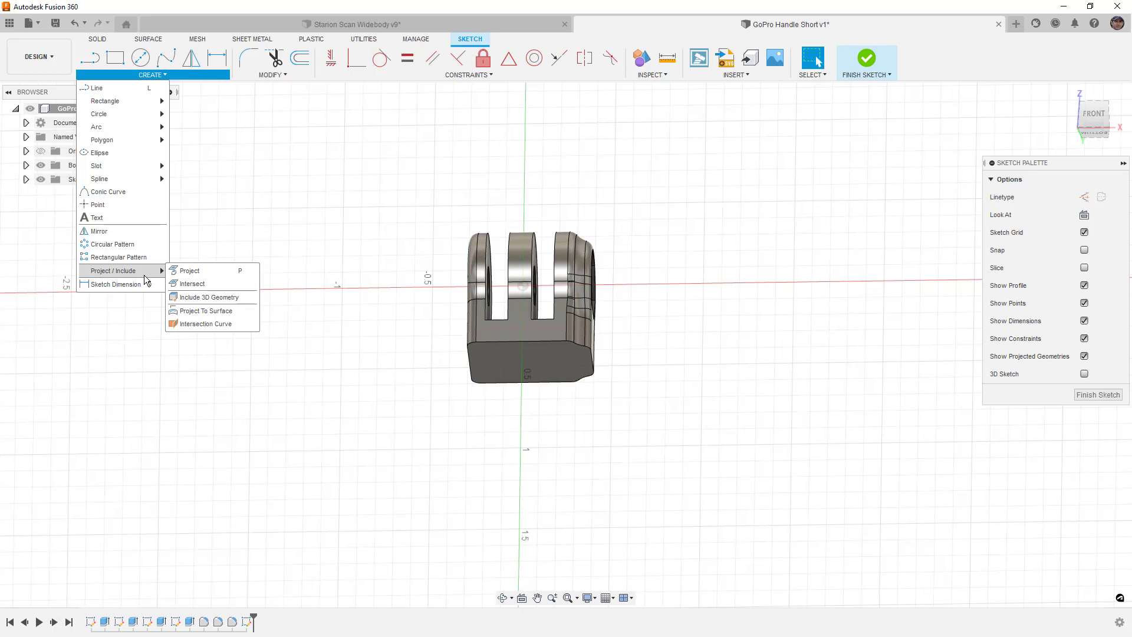
click(192, 284)
click(493, 359)
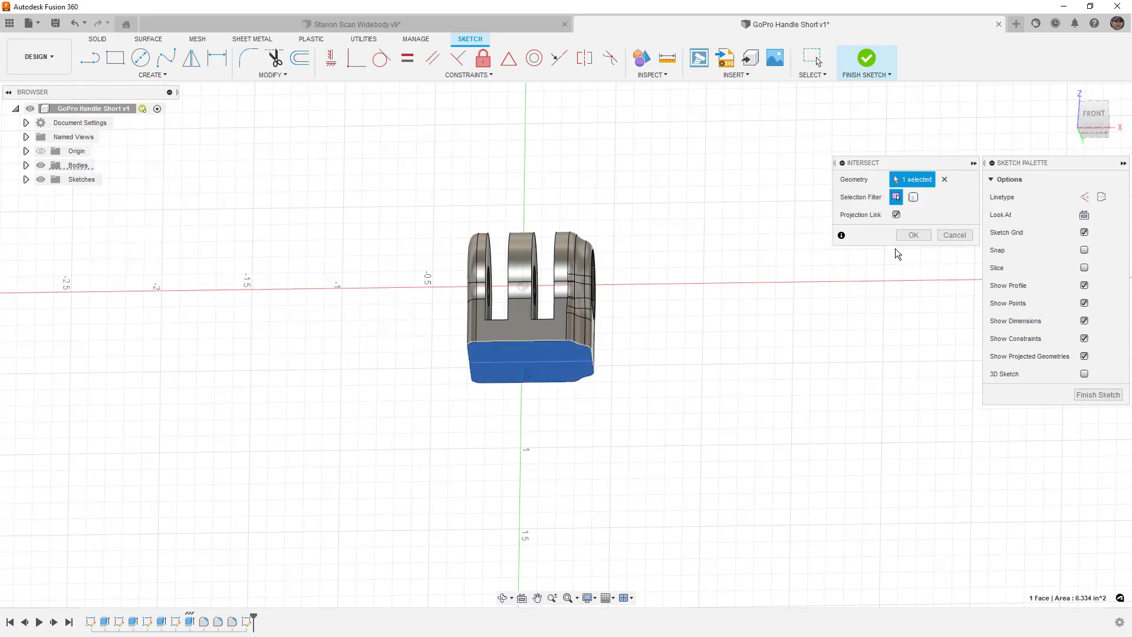
click(921, 236)
click(1094, 115)
scroll(584, 295, down, 2)
middle_drag(556, 377, 502, 295)
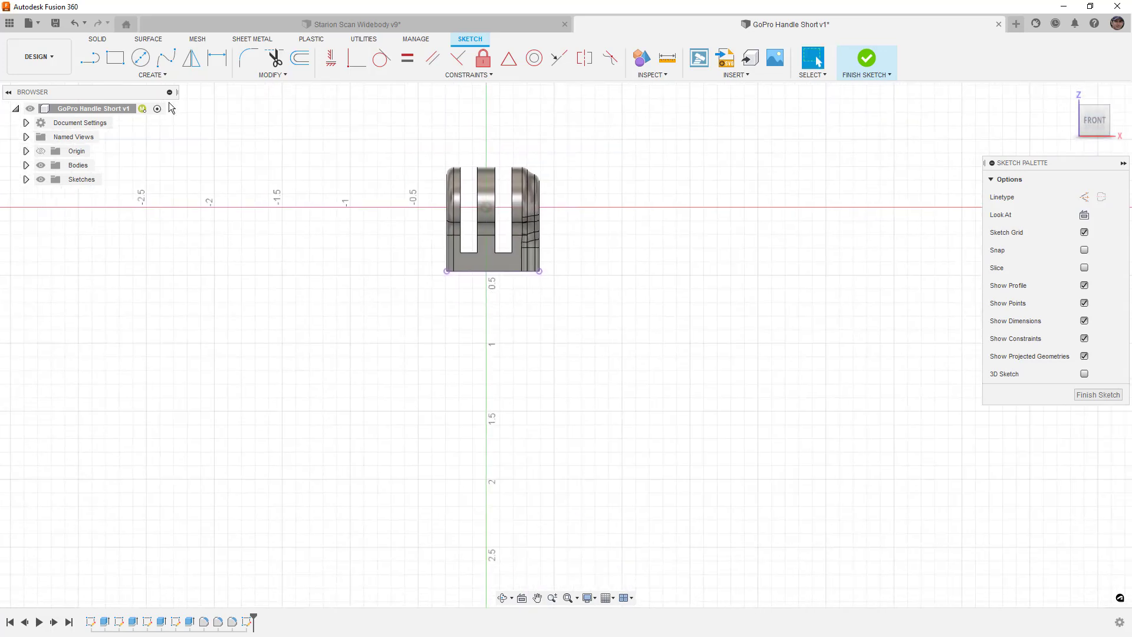
click(90, 57)
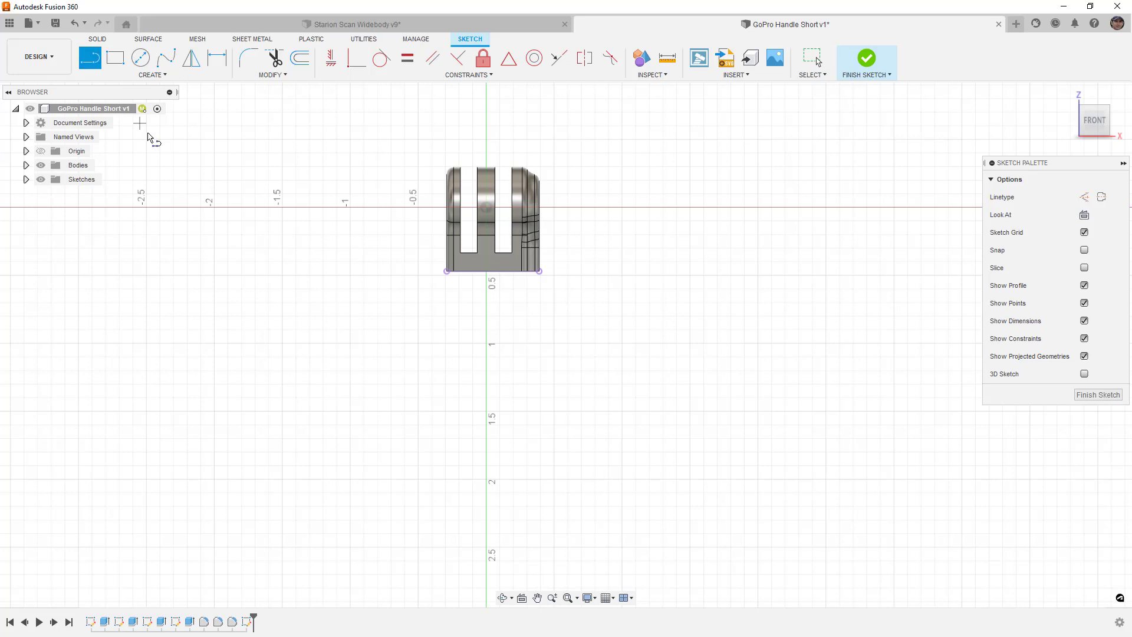
click(493, 273)
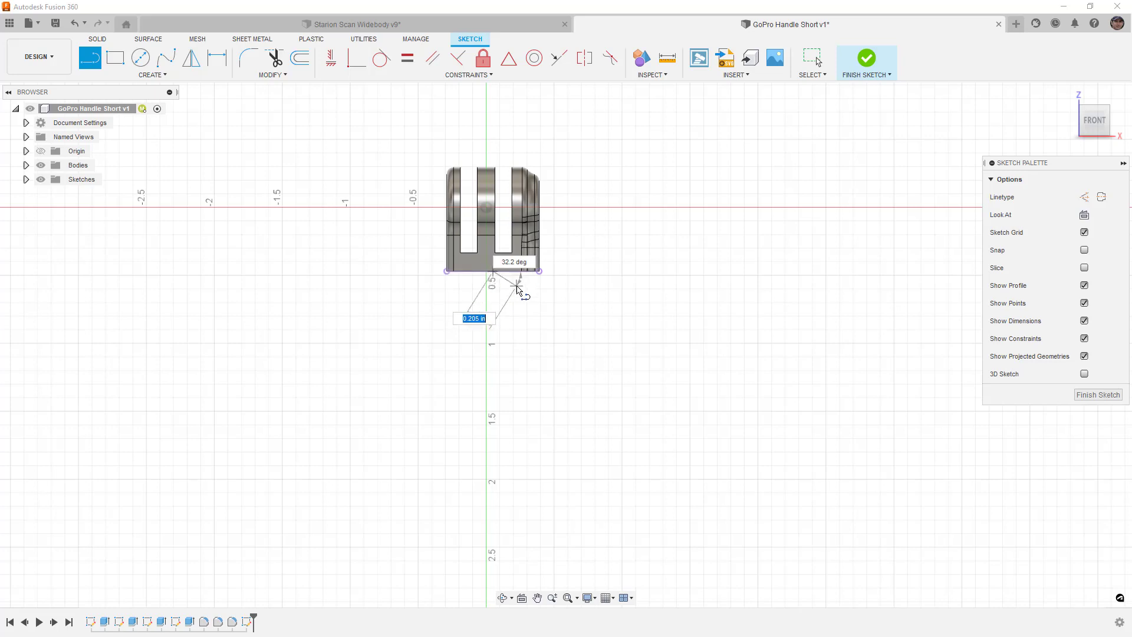
key(Escape)
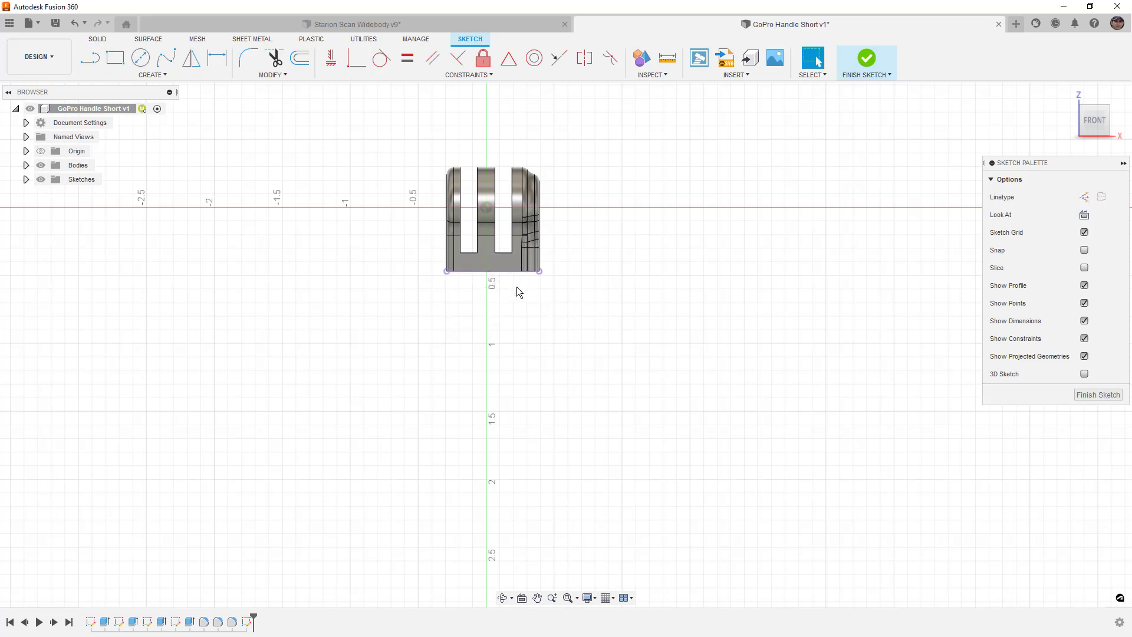
key(l)
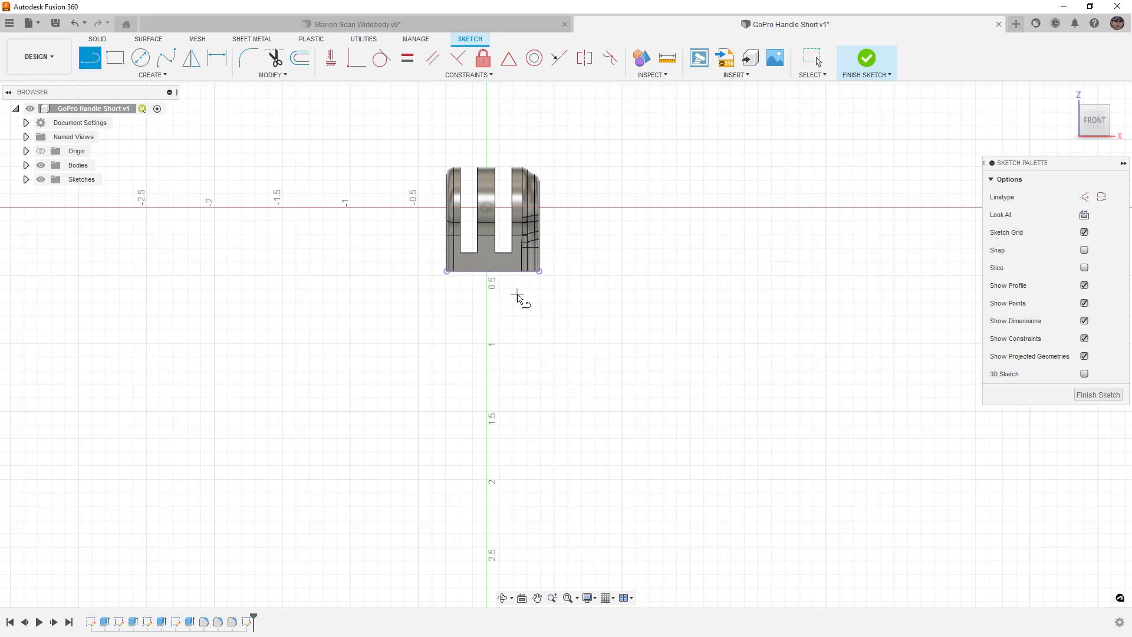
Step: Draw a vertical line down from the bottom-edge midpoint
click(485, 273)
click(485, 423)
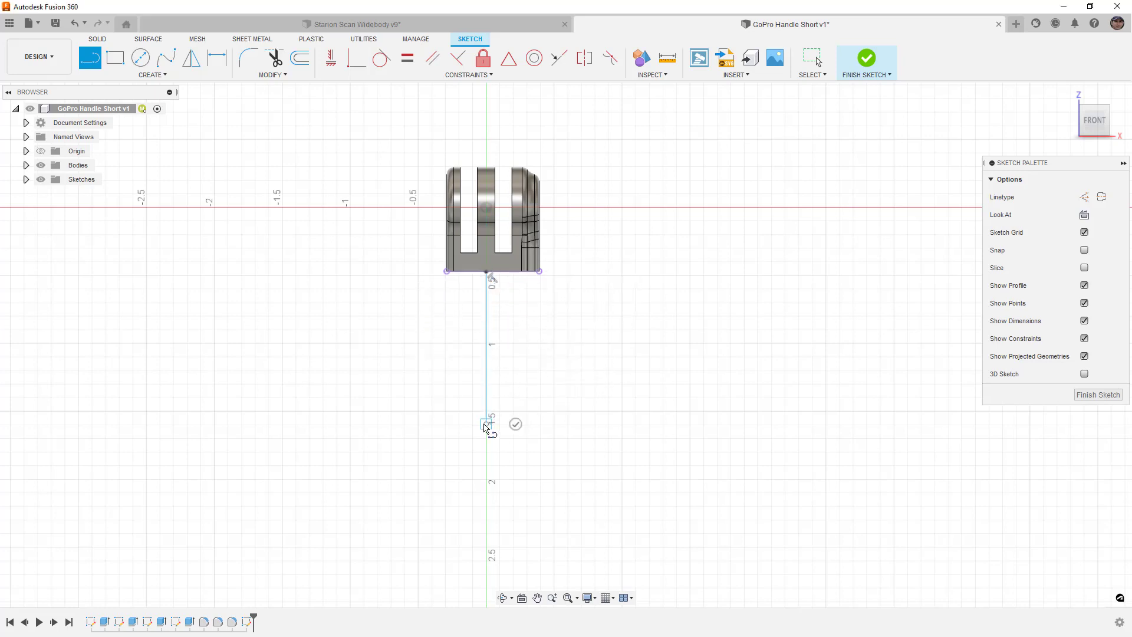
click(515, 424)
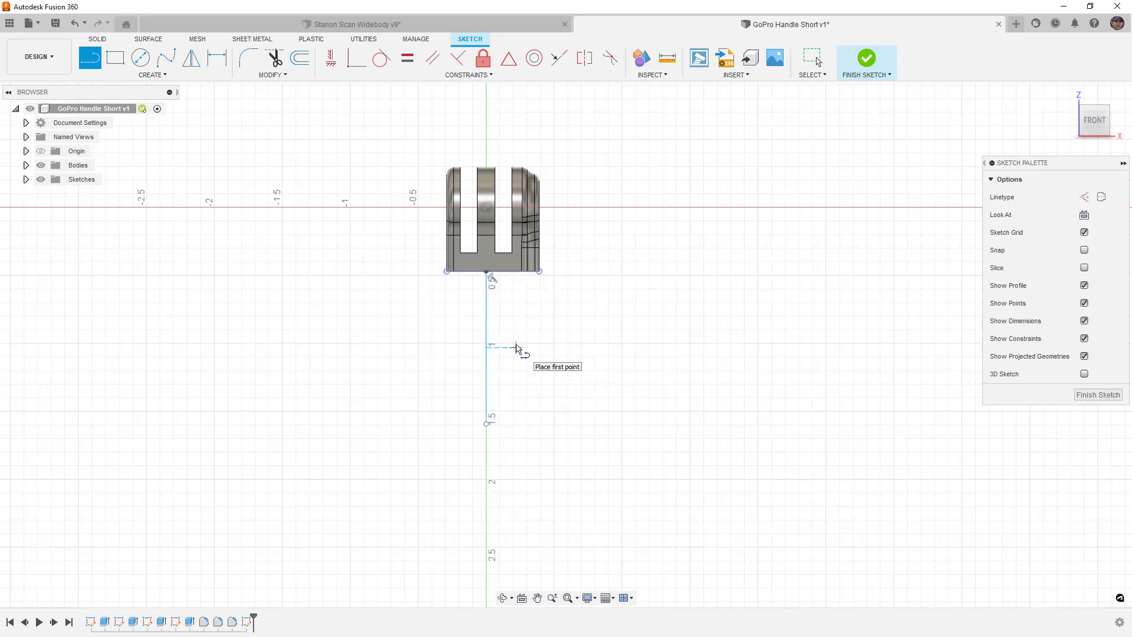
key(Escape)
Step: Make the new line coincident with the sketch origin
click(487, 300)
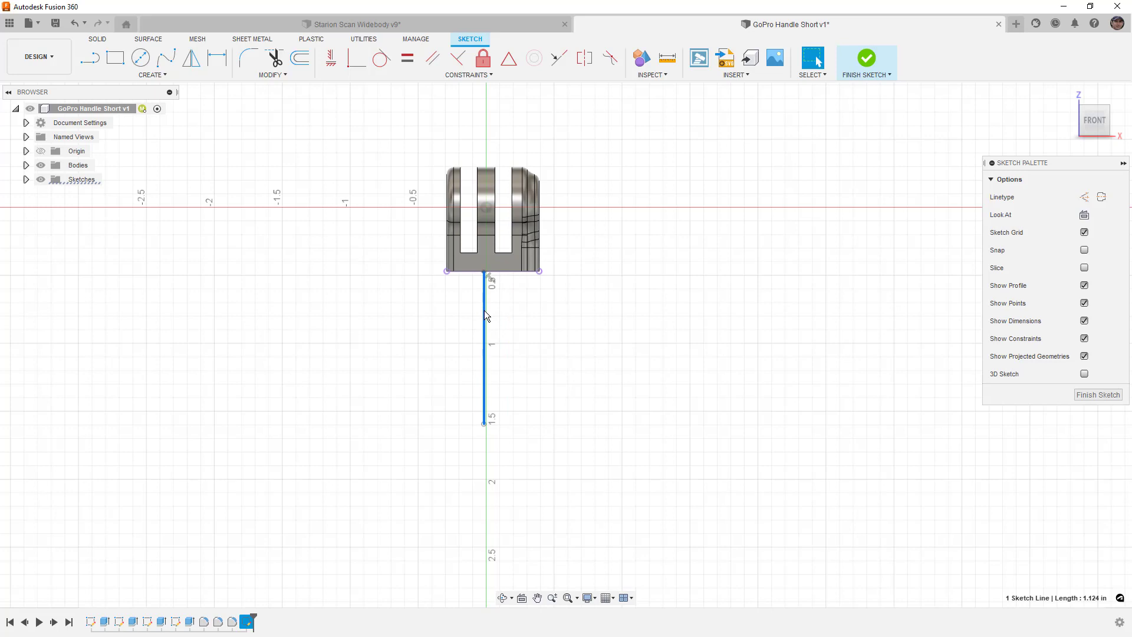
shift+click(485, 208)
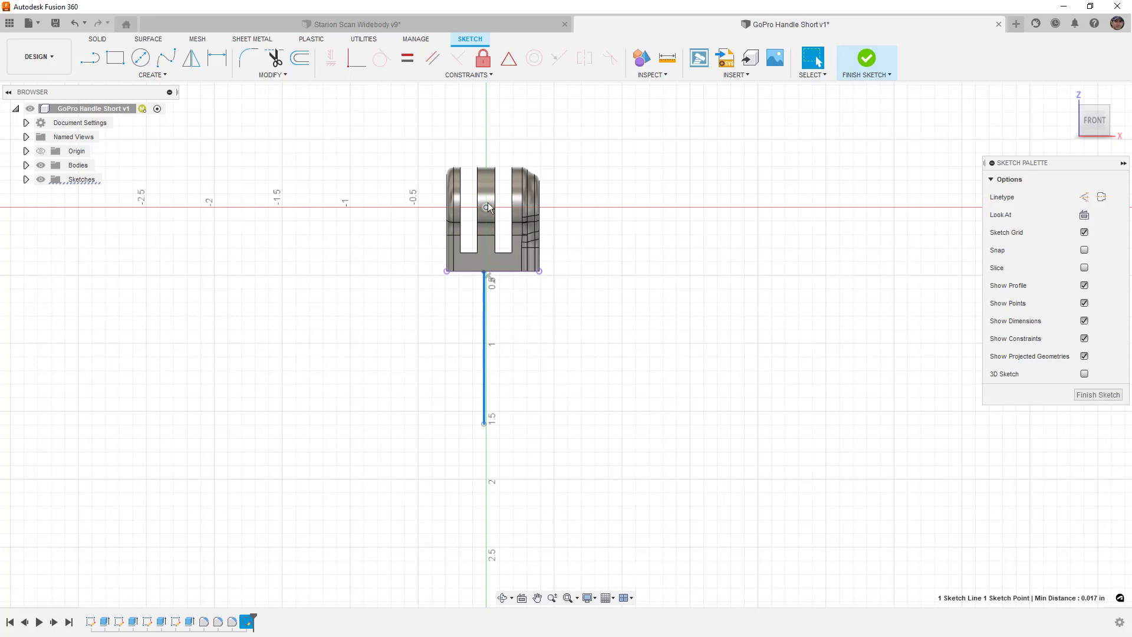
click(353, 66)
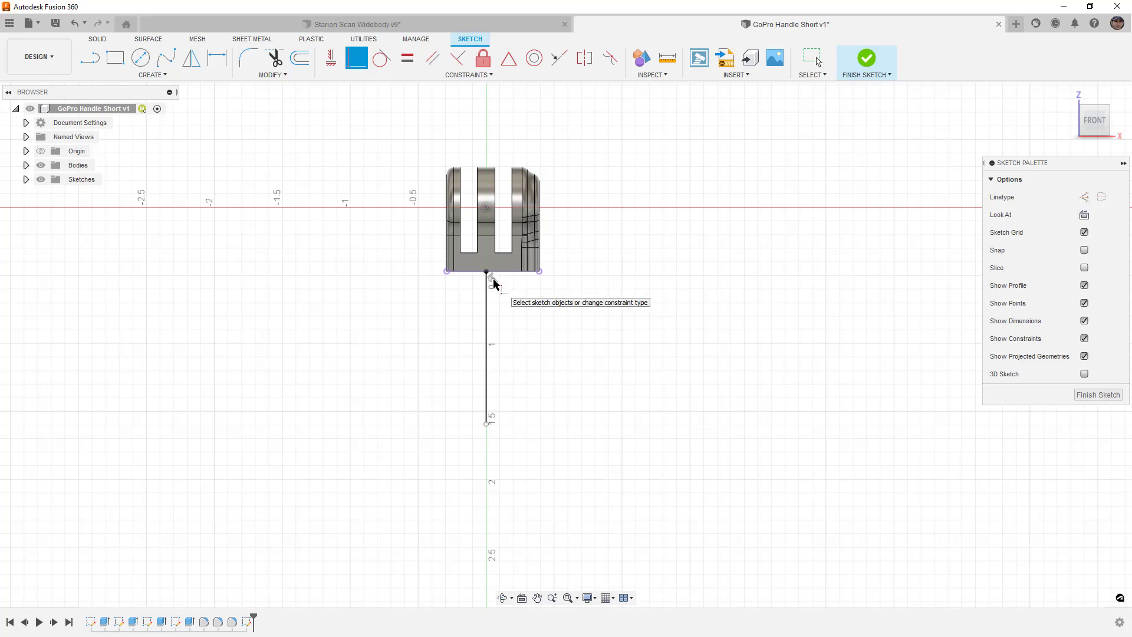
key(Escape)
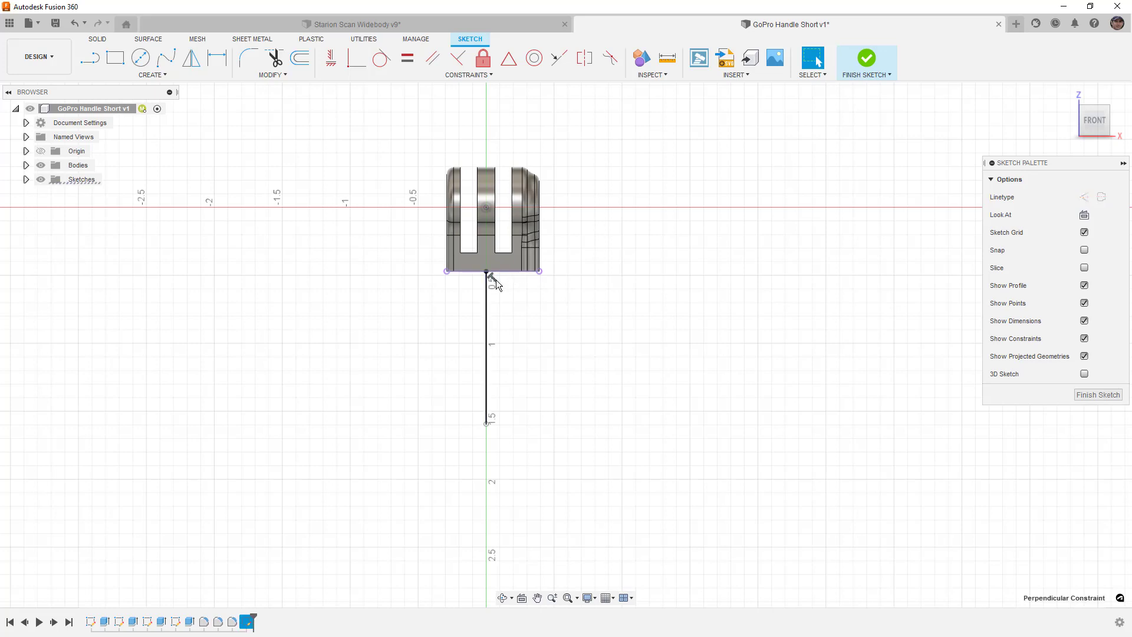
Step: Remove the old constraint and make the line perpendicular to the base's bottom edge
key(Delete)
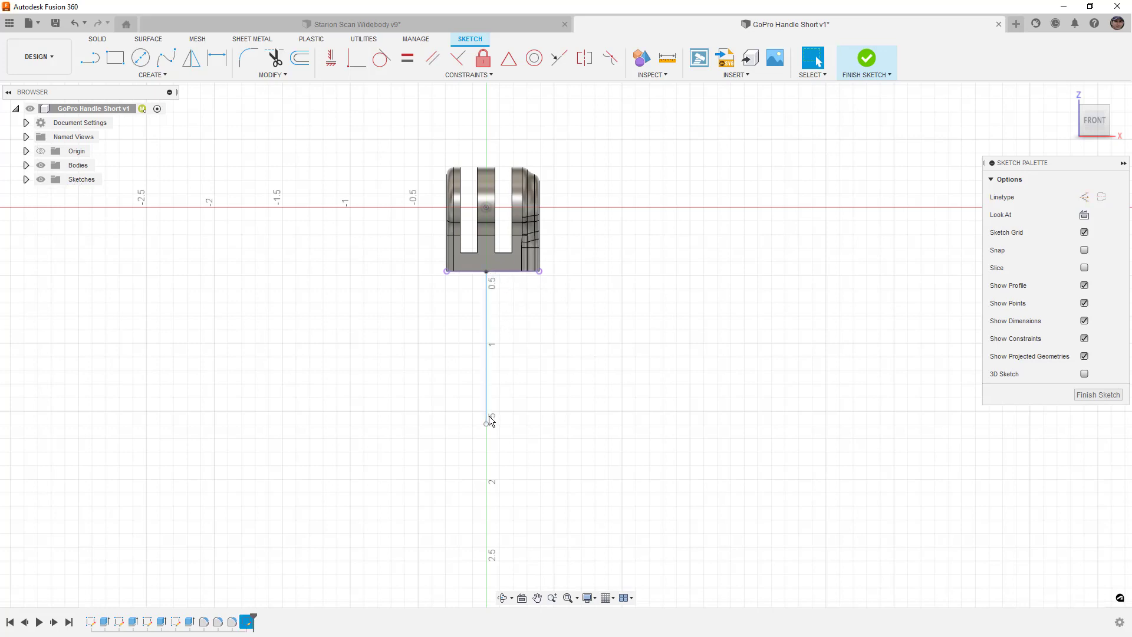
mouse_move(487, 402)
mouse_down()
mouse_move(489, 374)
mouse_move(546, 373)
mouse_move(432, 369)
mouse_move(553, 366)
mouse_move(465, 364)
mouse_move(514, 363)
mouse_move(496, 359)
mouse_up()
shift+click(500, 271)
click(457, 59)
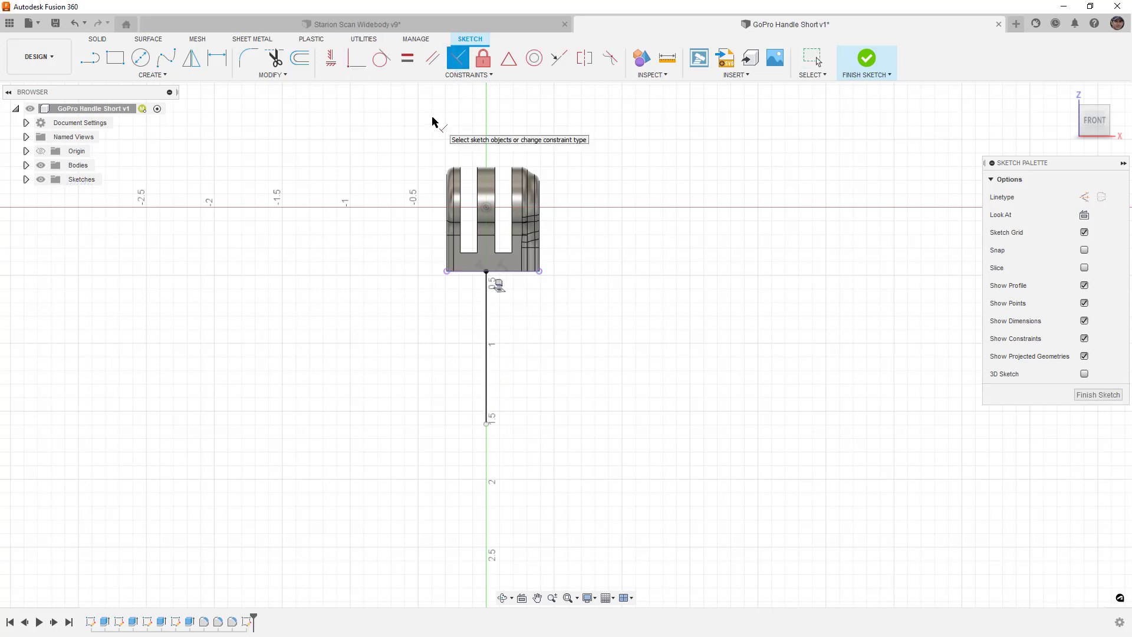
Step: Dimension the vertical line to 5.00 in, placing the dimension to its left
click(216, 58)
click(487, 291)
click(384, 316)
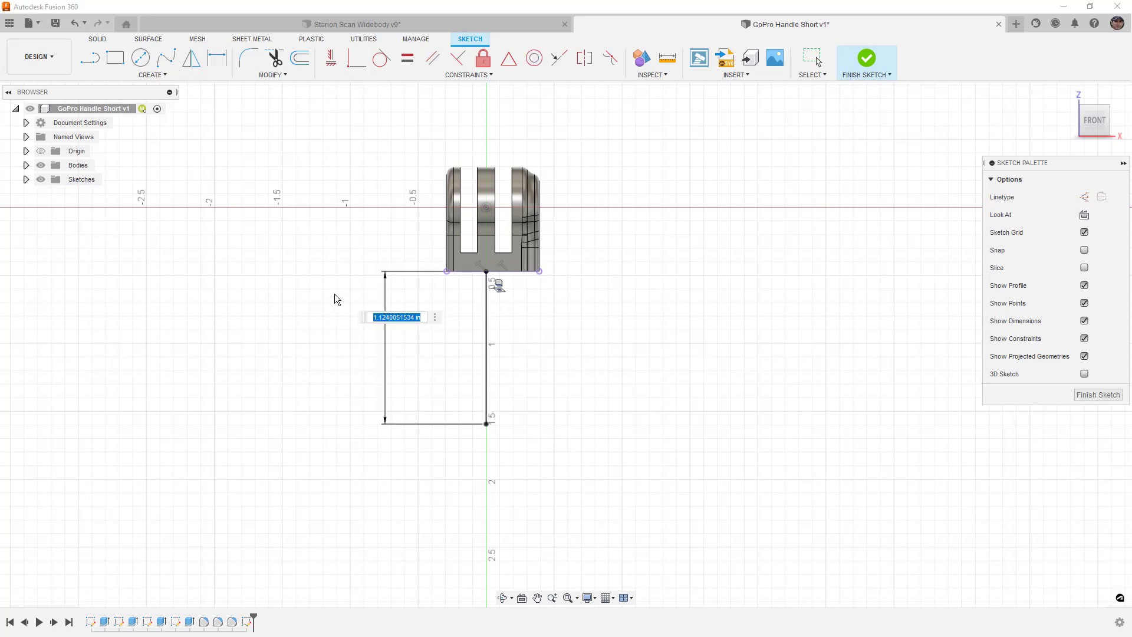
text(5)
key(Return)
scroll(336, 283, down, 2)
scroll(353, 284, down, 2)
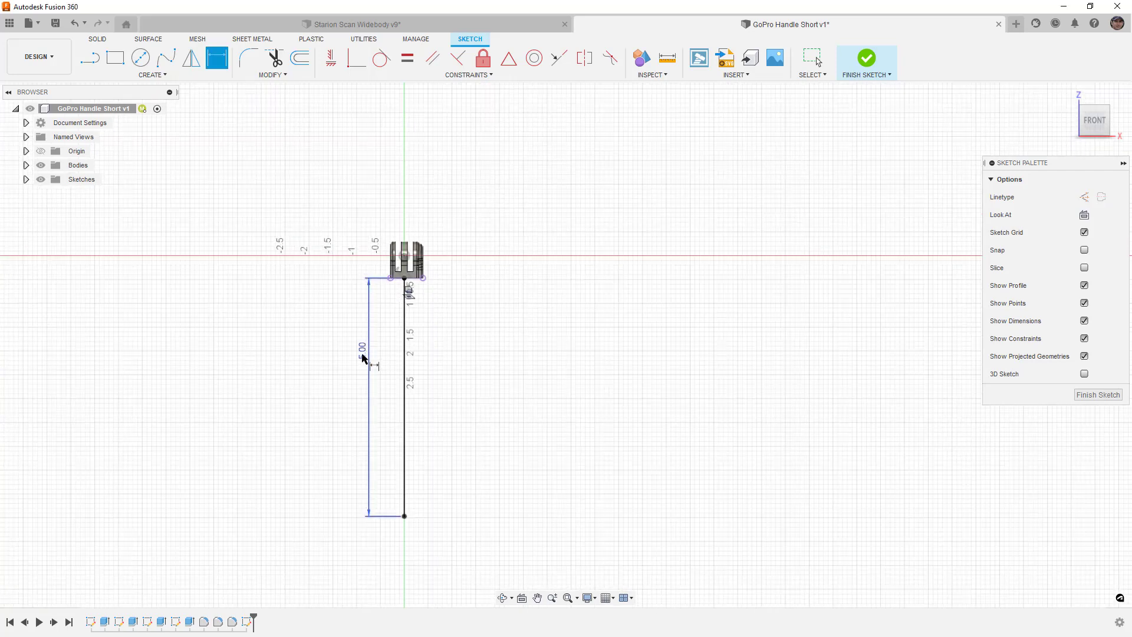
drag(361, 356, 332, 361)
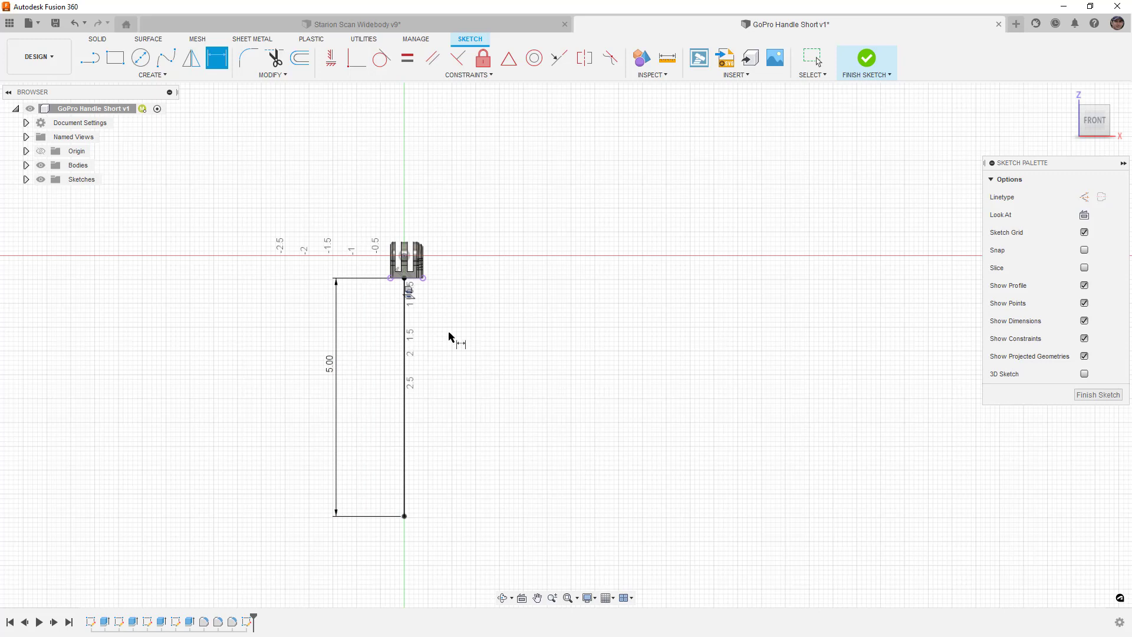
Step: Convert the 5.00 in vertical line to a centerline
key(Escape)
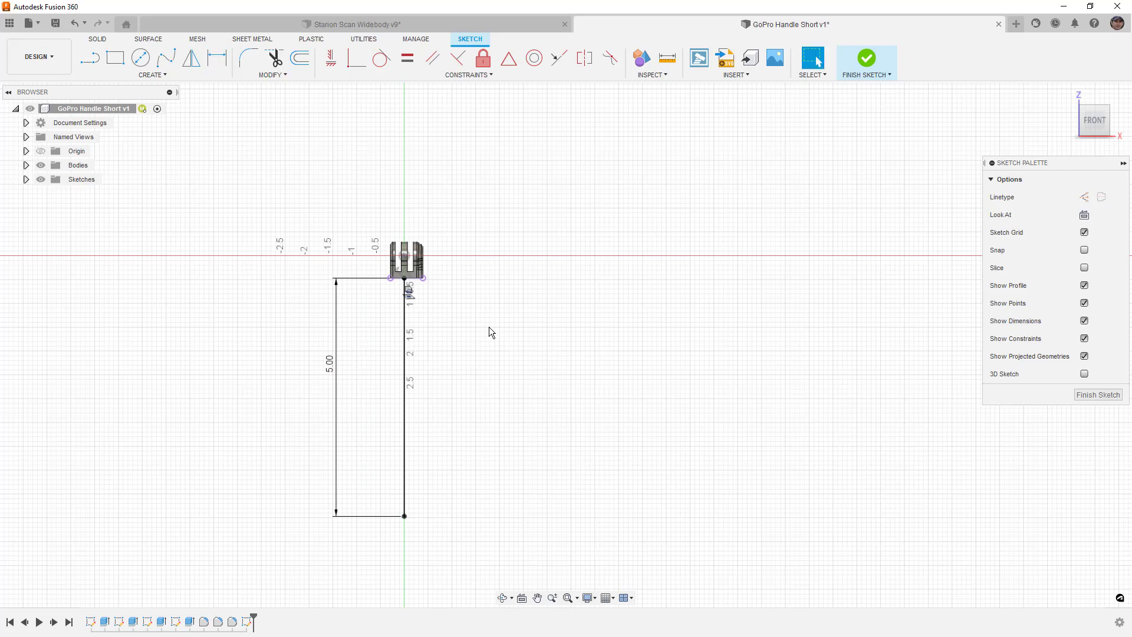
click(405, 320)
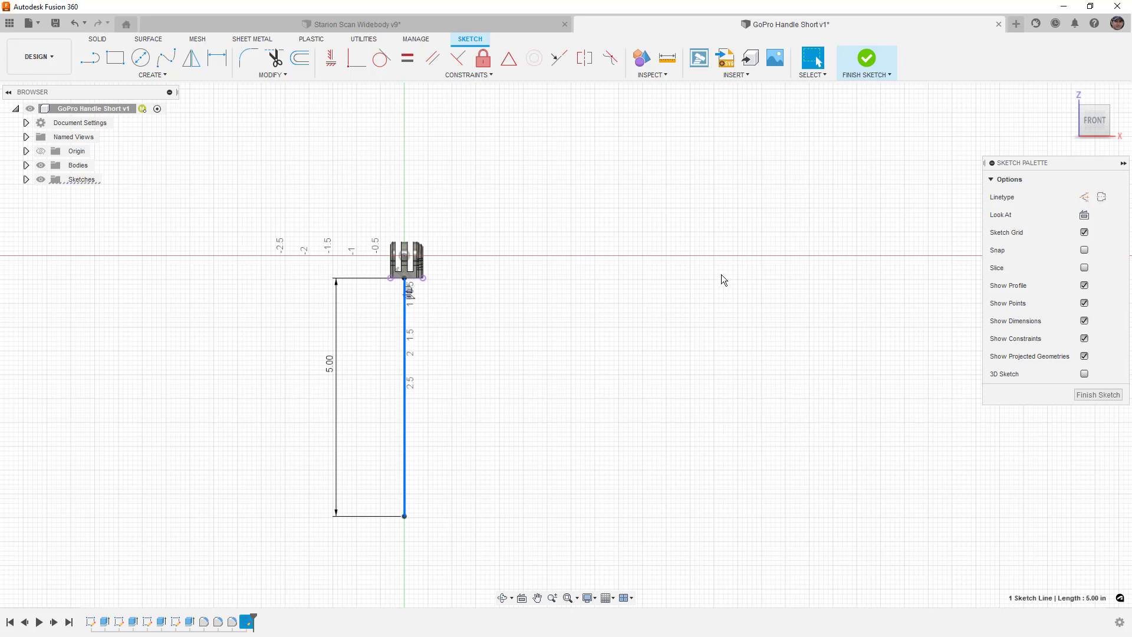
click(1102, 197)
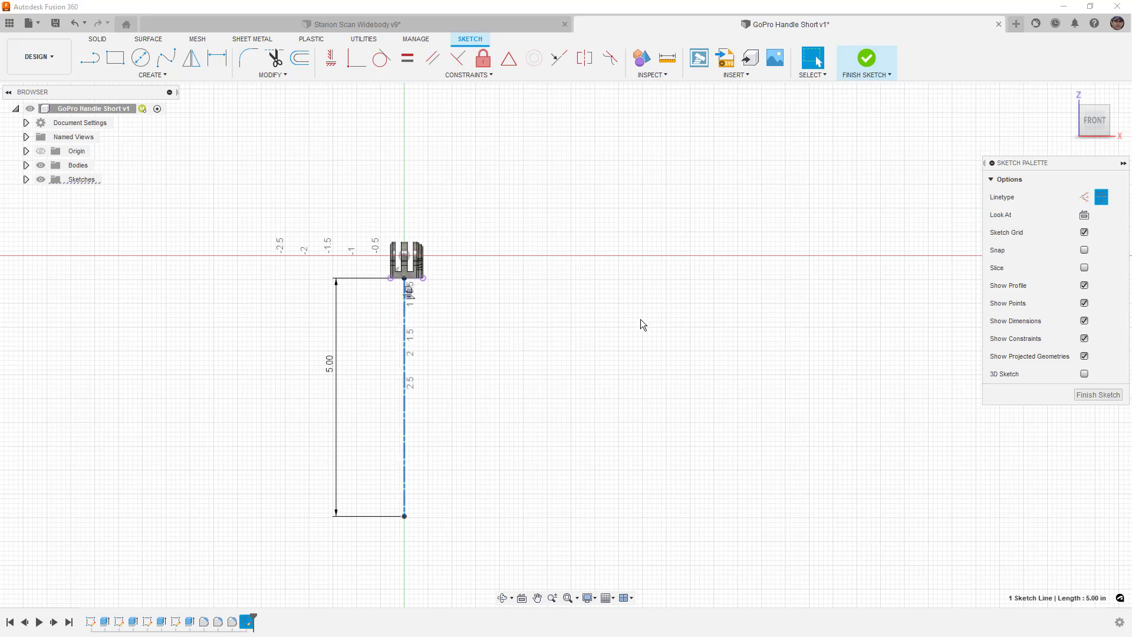
Step: Draw a horizontal line running right from the centerline's bottom point
click(458, 420)
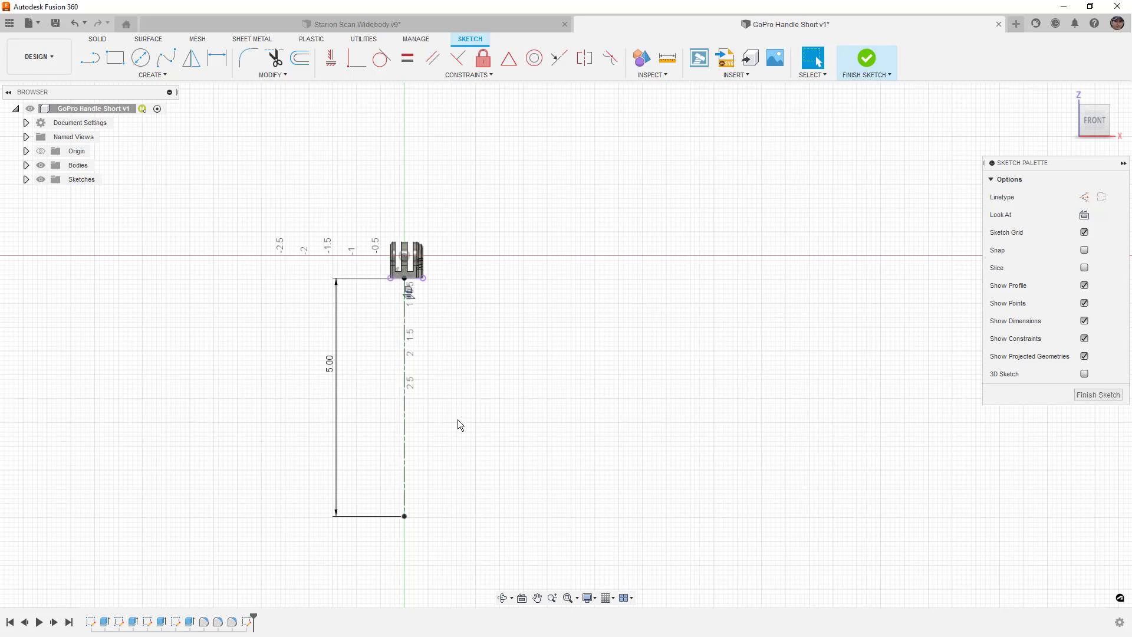
click(92, 59)
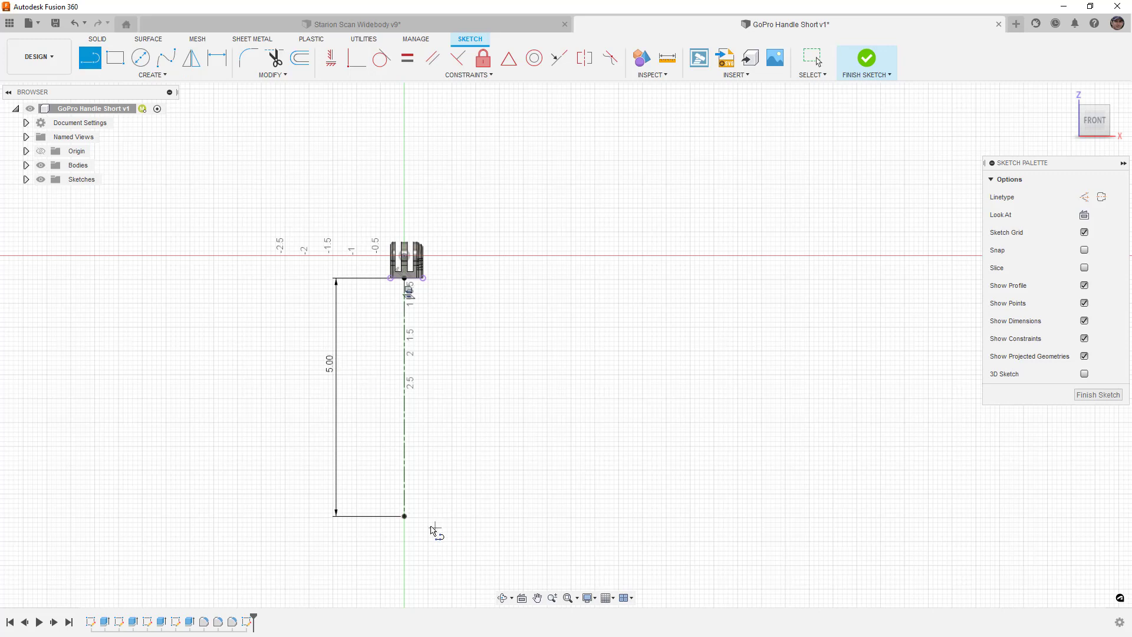
click(404, 516)
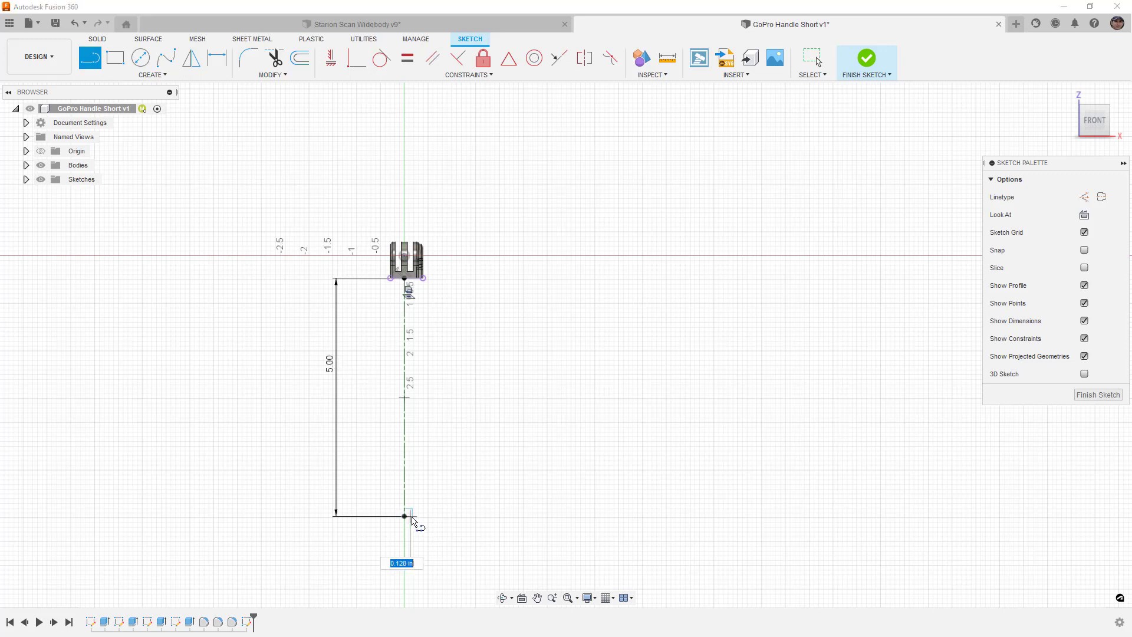
click(450, 520)
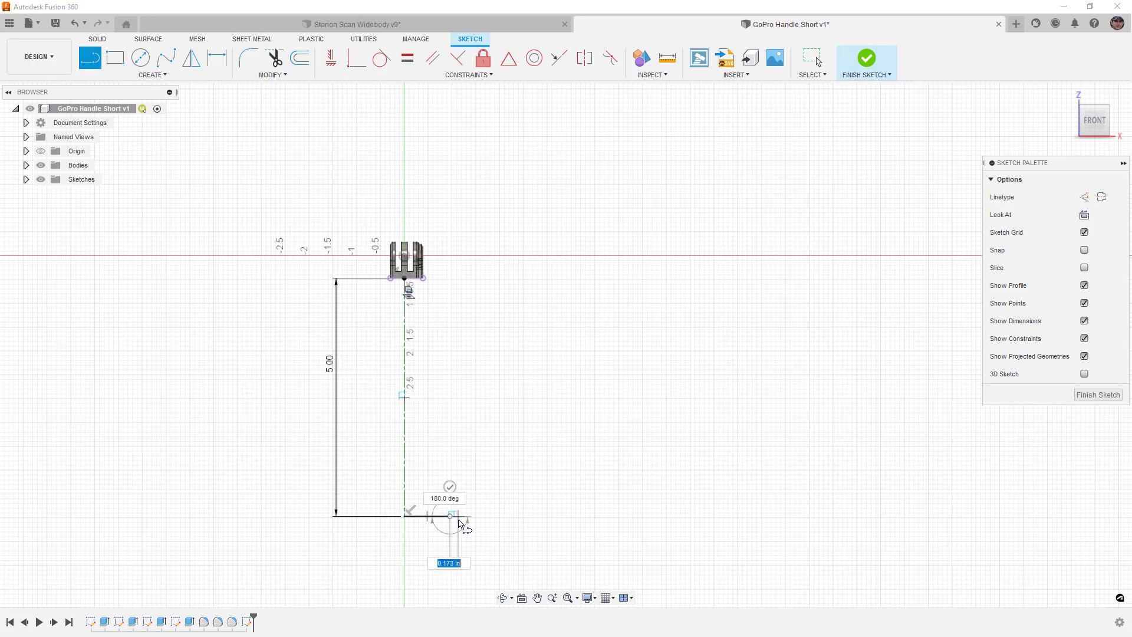
mouse_move(462, 523)
mouse_down()
mouse_move(486, 529)
mouse_move(484, 488)
mouse_move(481, 516)
mouse_up()
scroll(461, 528, up, 3)
key(Escape)
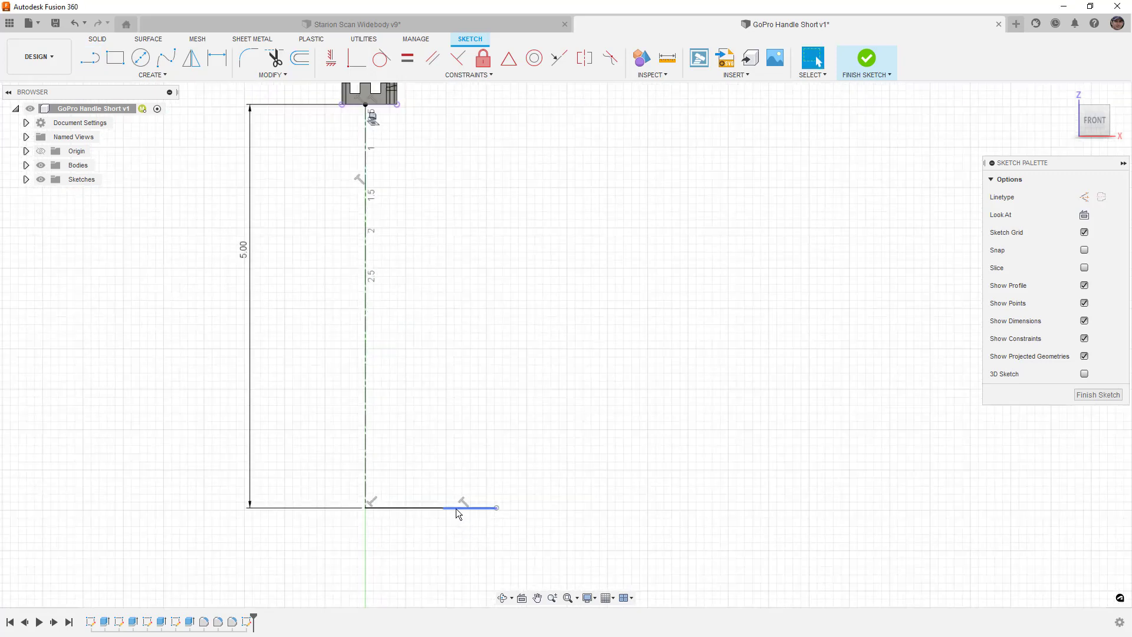
Step: Convert the bottom horizontal line to construction geometry
click(412, 509)
click(1085, 197)
click(624, 370)
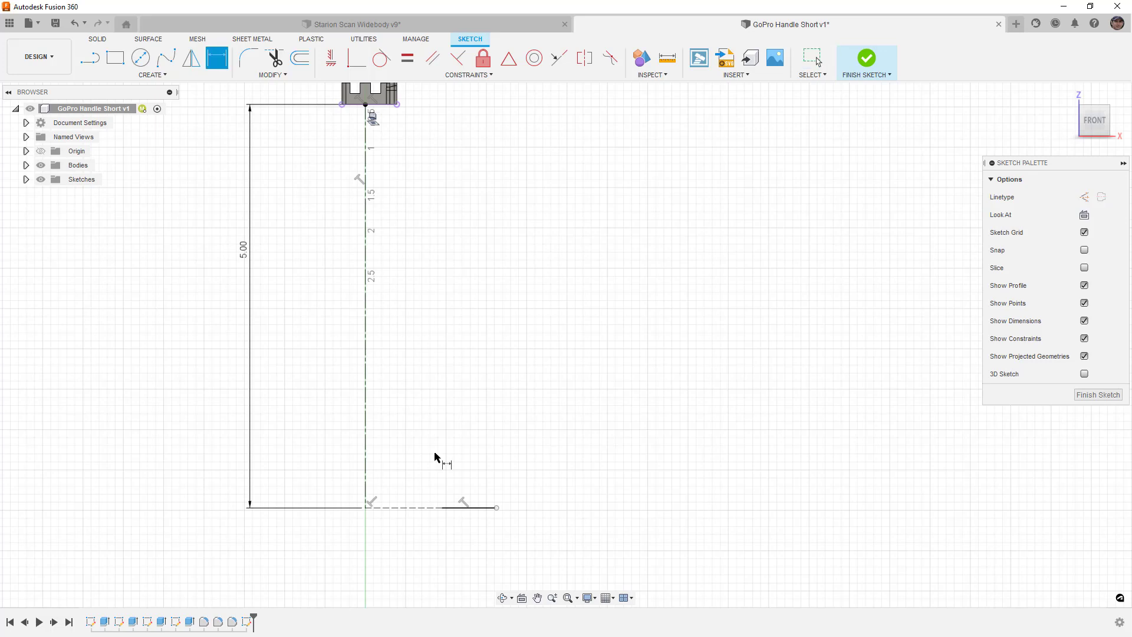
Step: Add Ø1.00 and Ø1.50 diameter dimensions from the centerline to two points on the bottom line
key(d)
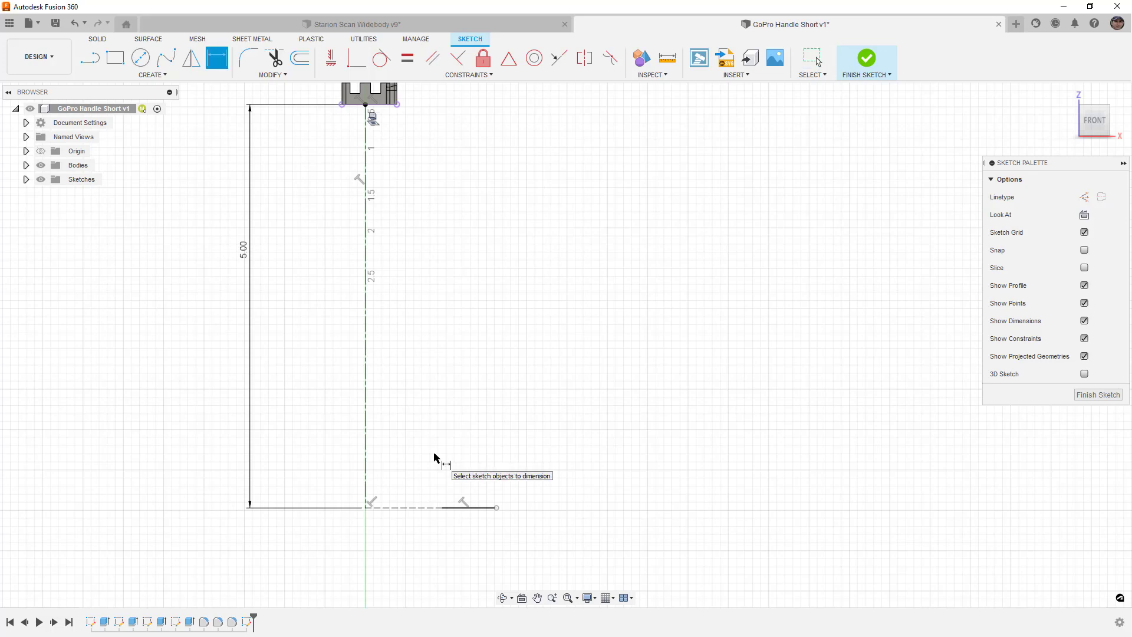
click(366, 436)
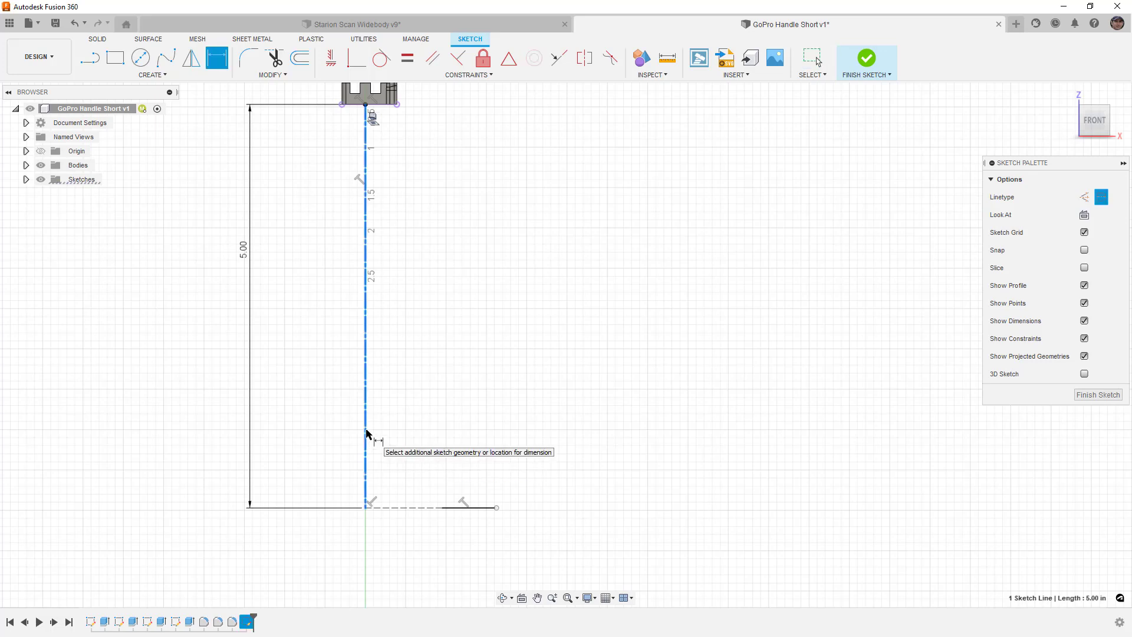
click(443, 508)
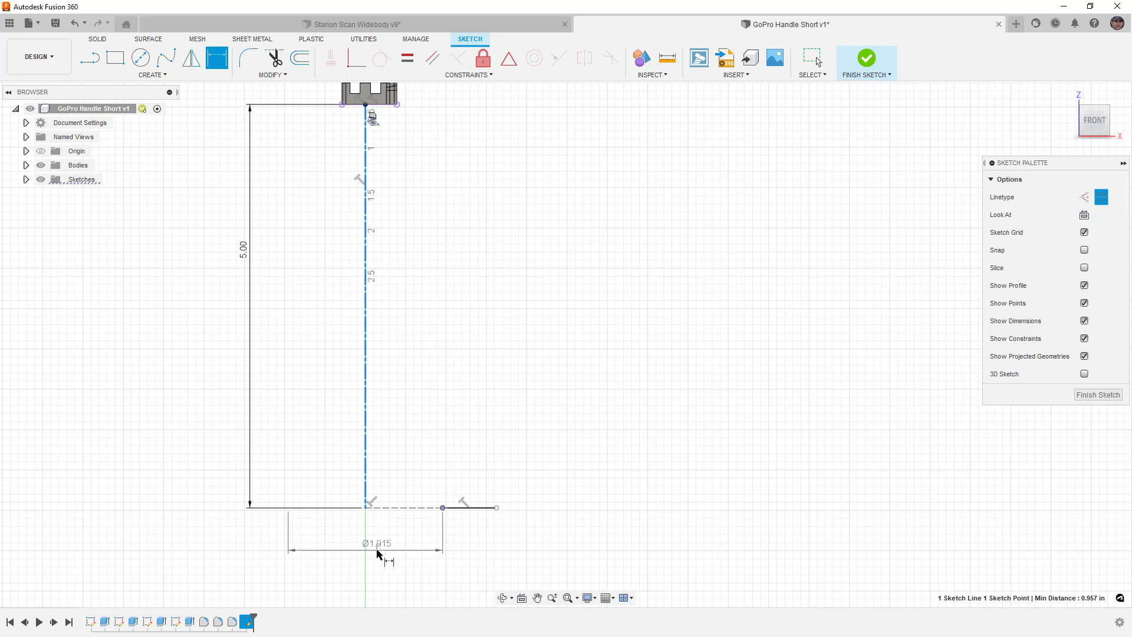
click(378, 550)
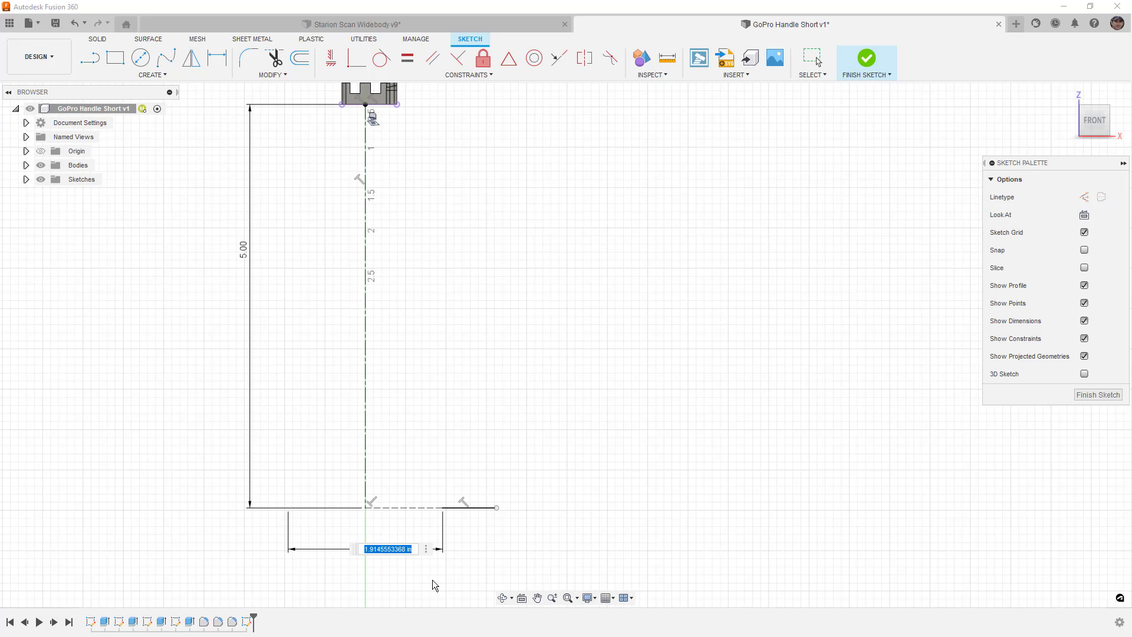
text(1)
key(Return)
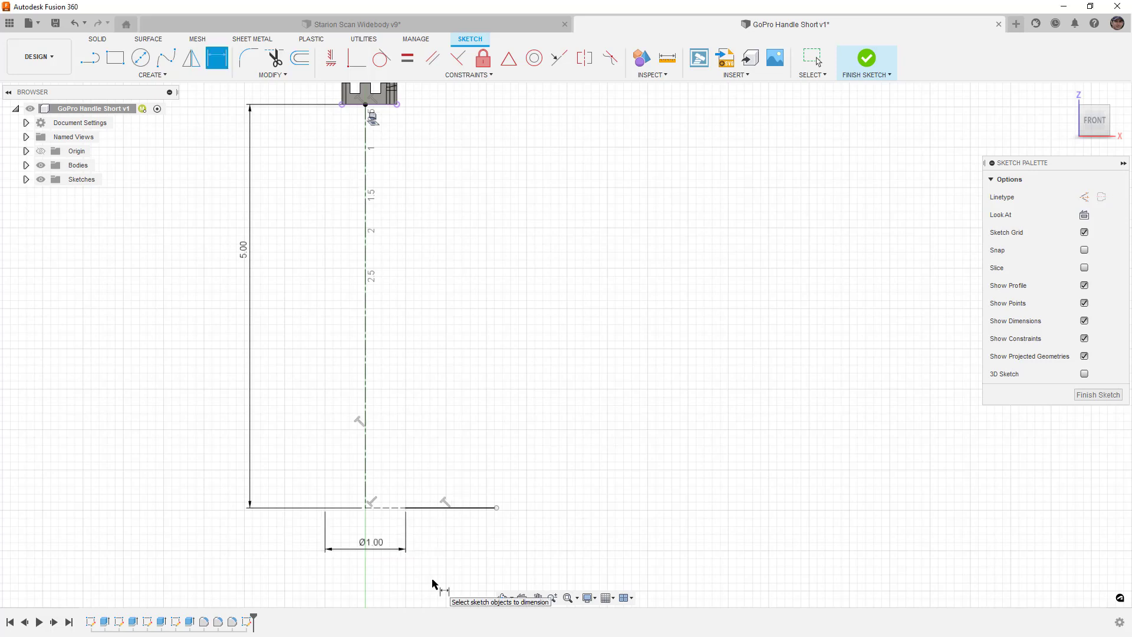
click(369, 494)
click(495, 510)
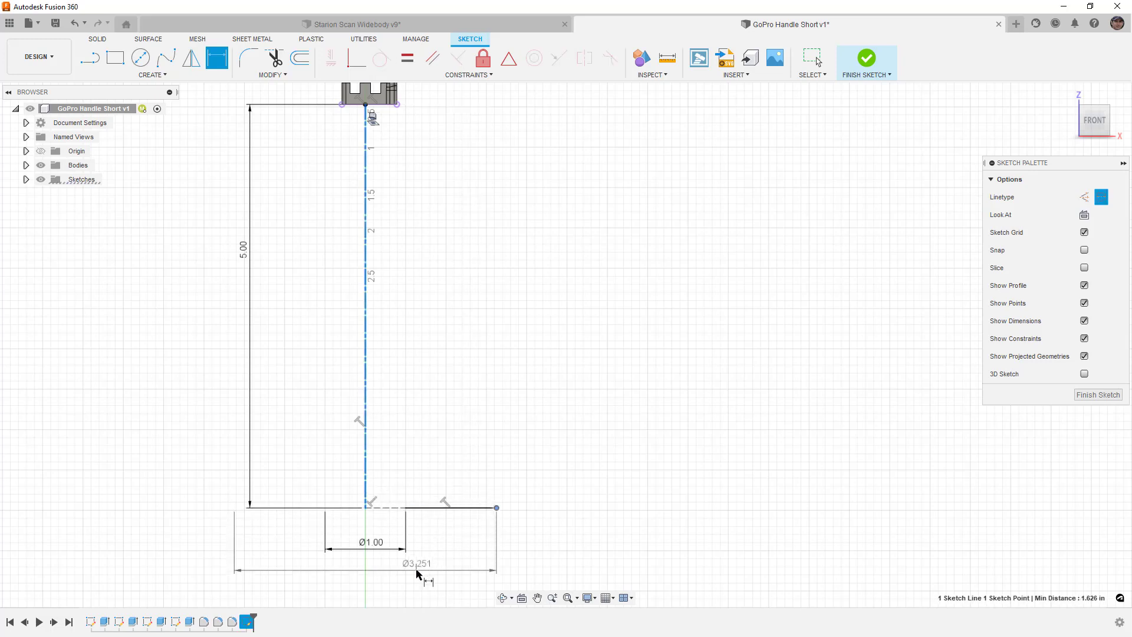
click(398, 571)
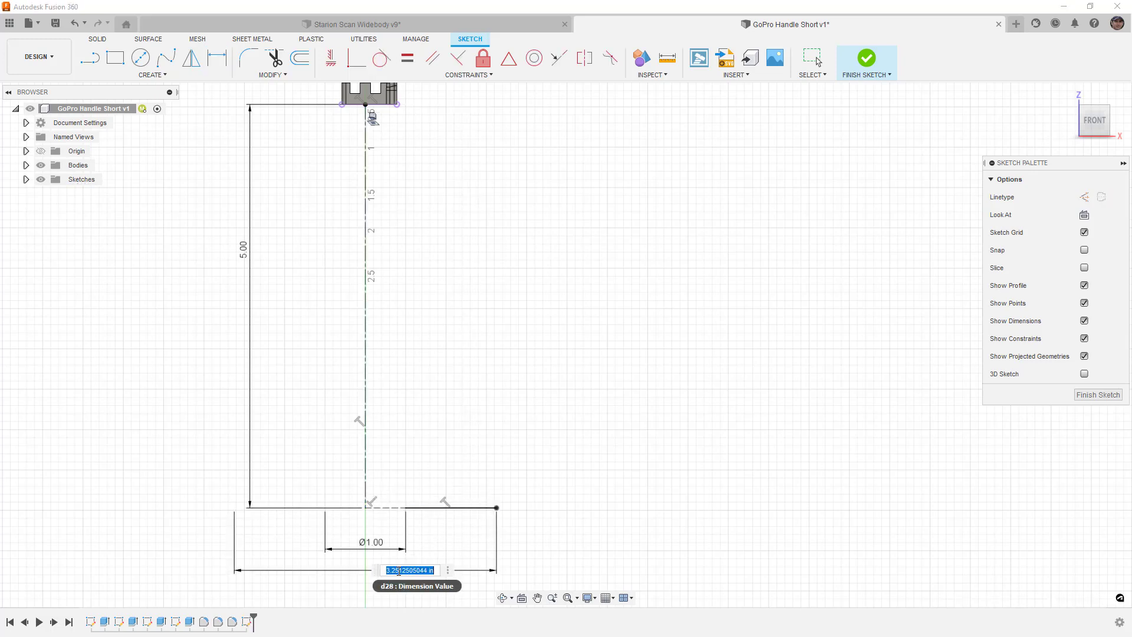
text(1.5)
key(Return)
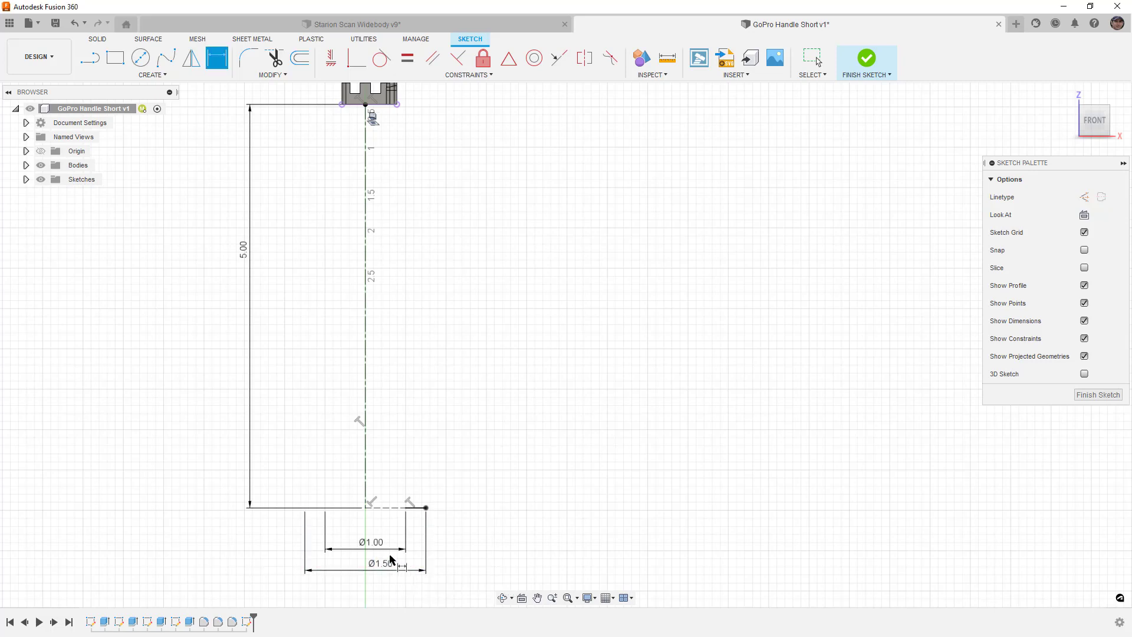
scroll(405, 493, up, 2)
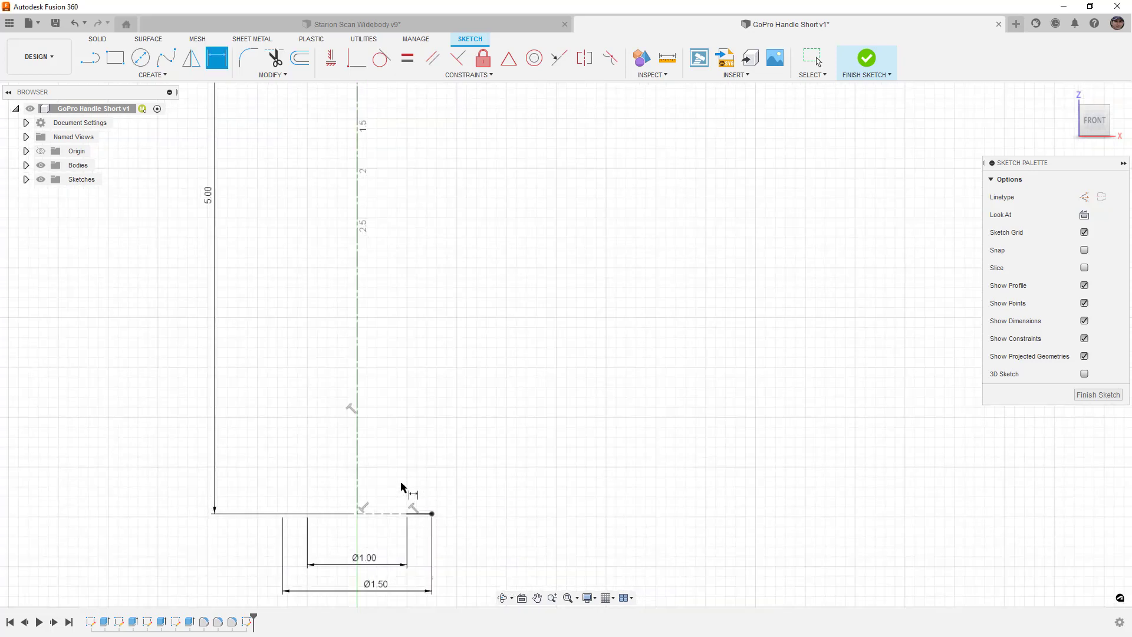
Step: Draw vertical lines up from the Ø1.00 and Ø1.50 points on the bottom line
key(Escape)
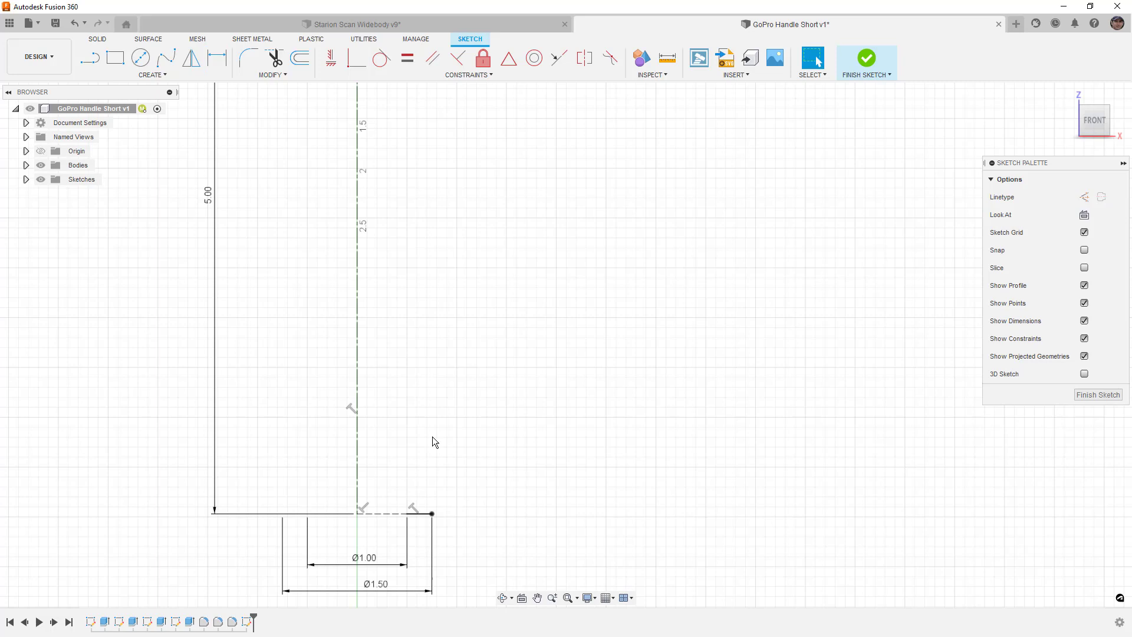
key(l)
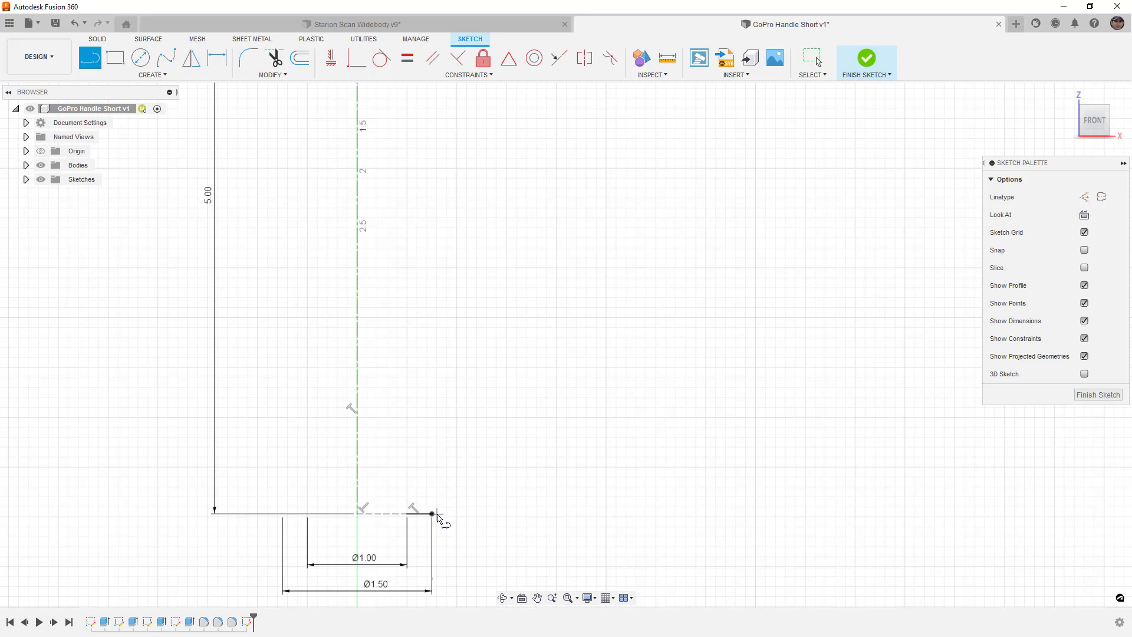
scroll(439, 517, up, 2)
click(407, 514)
double_click(374, 470)
click(426, 512)
click(426, 455)
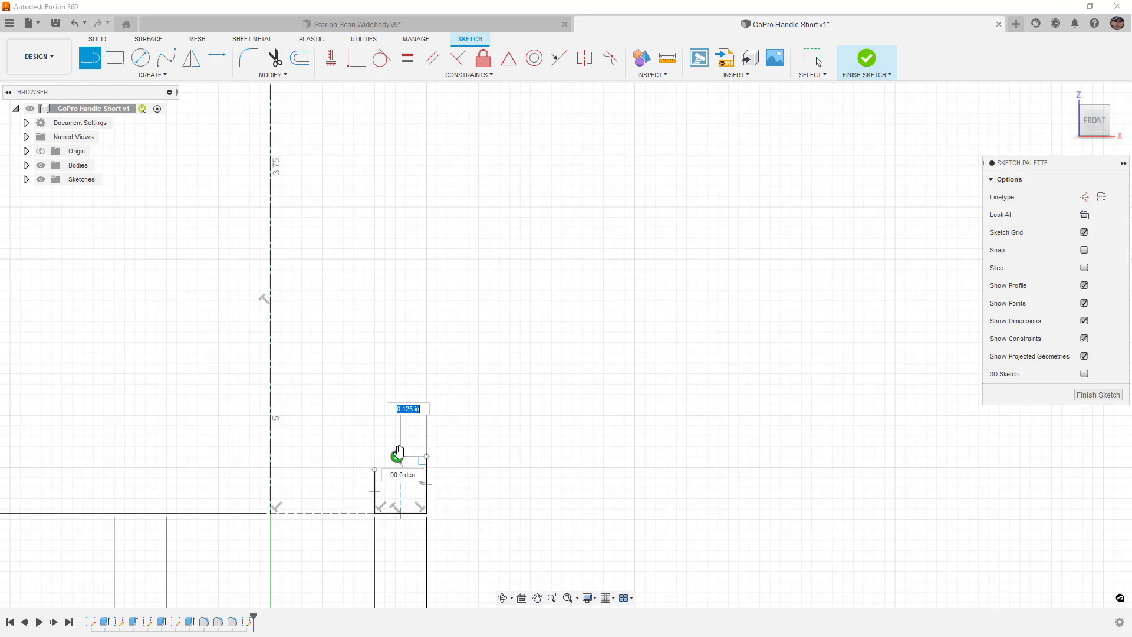
key(Escape)
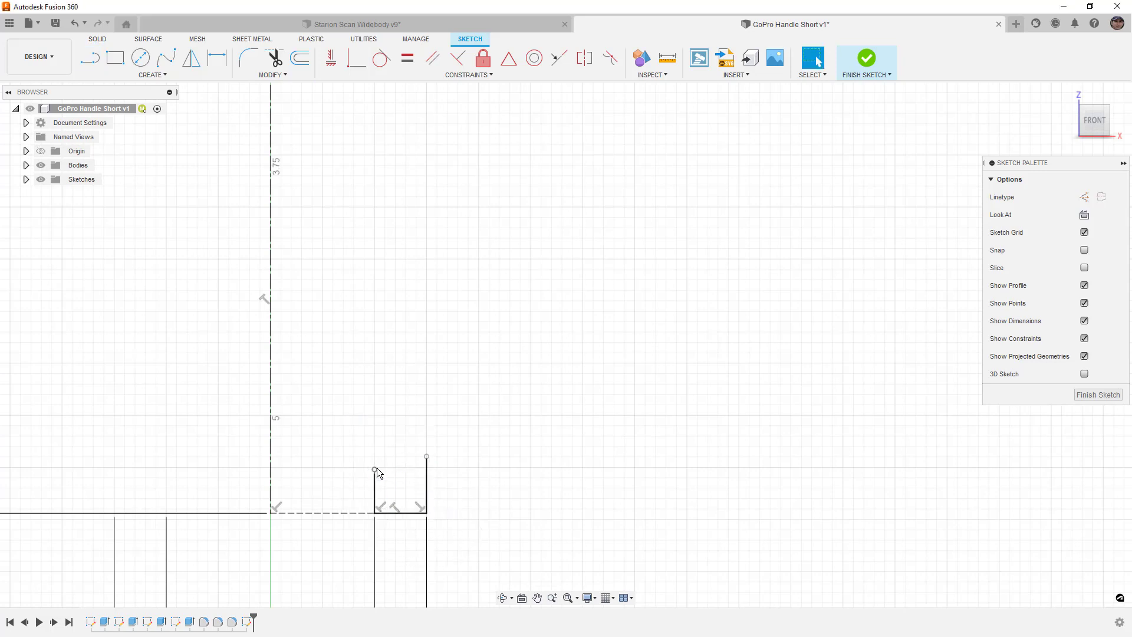
Step: Shorten the outer line and stretch the inner line up to just below the mount
drag(375, 469, 376, 495)
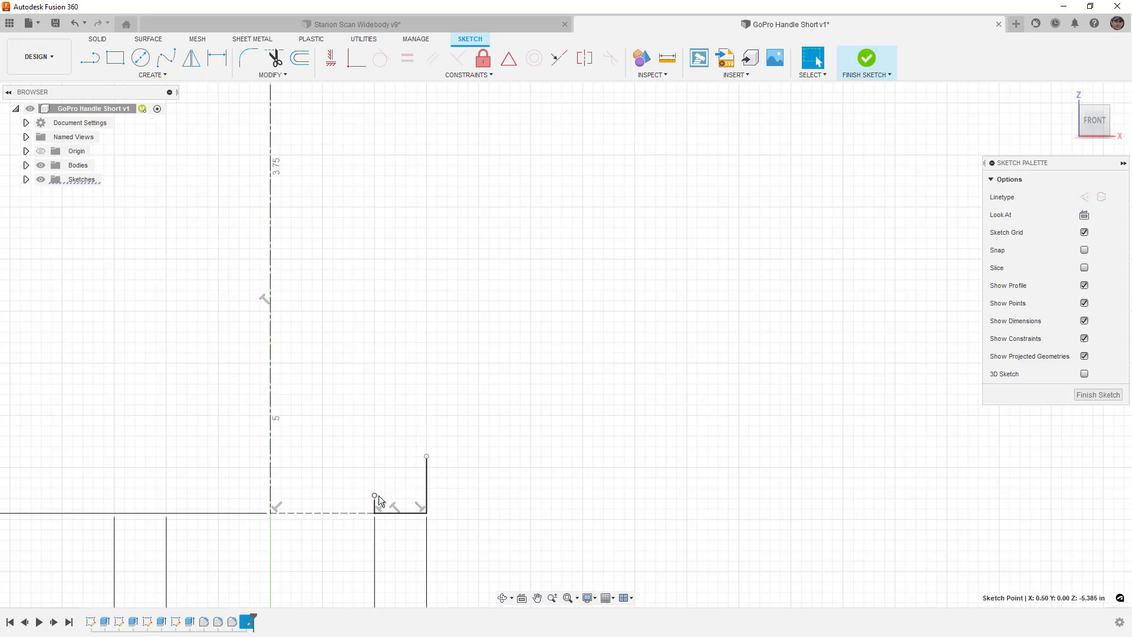
drag(426, 456, 427, 492)
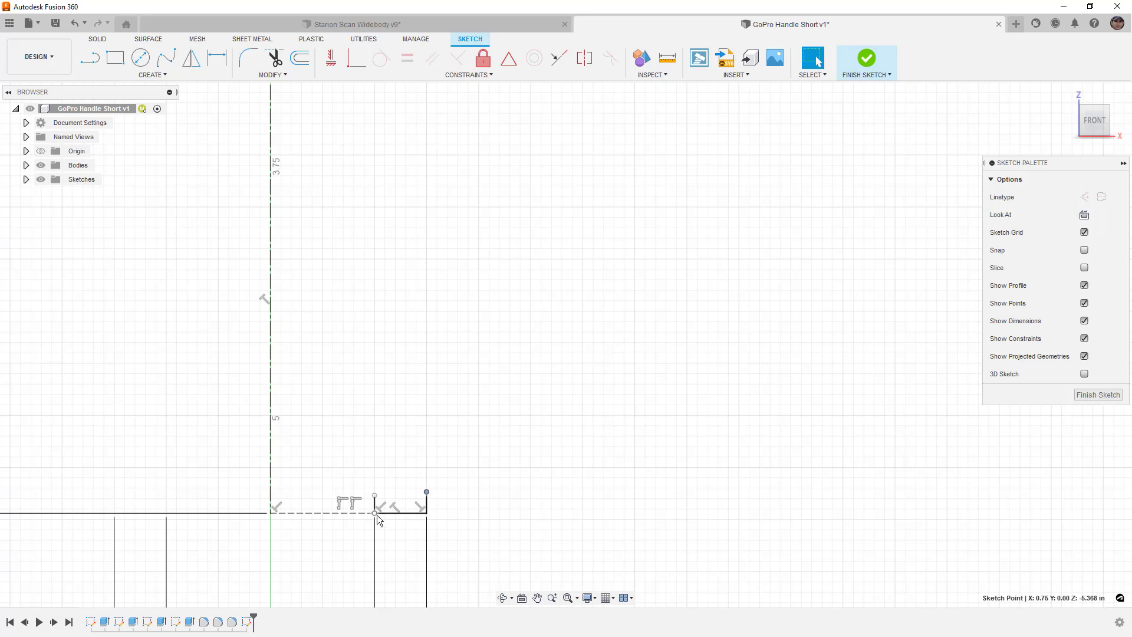
drag(374, 496, 377, 119)
scroll(377, 233, down, 5)
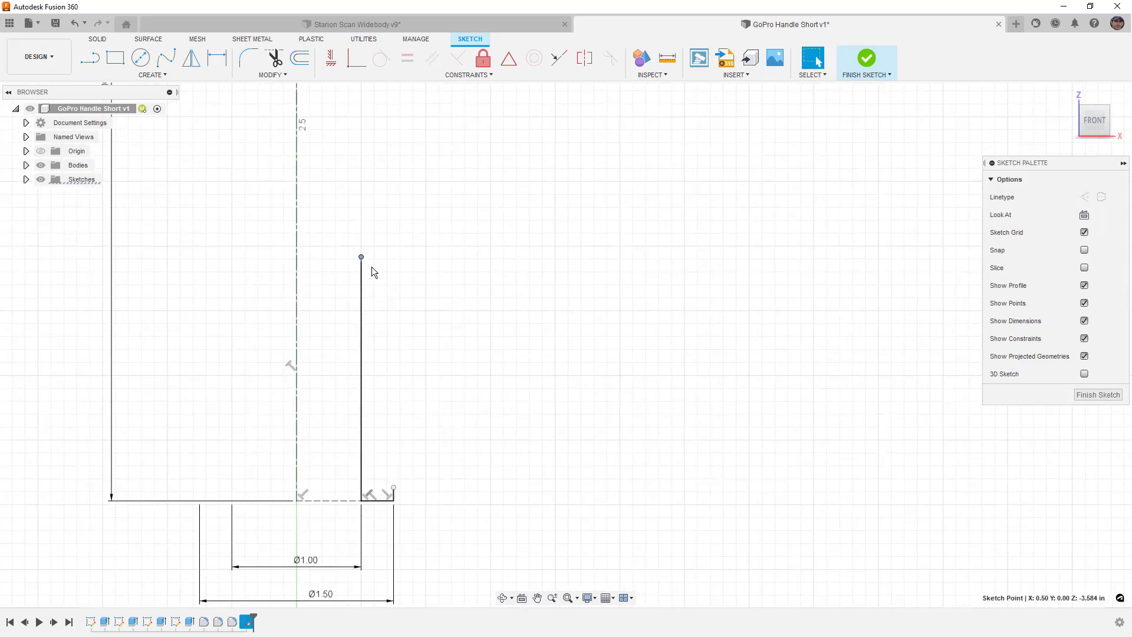
scroll(370, 268, down, 5)
drag(368, 261, 376, 144)
key(Escape)
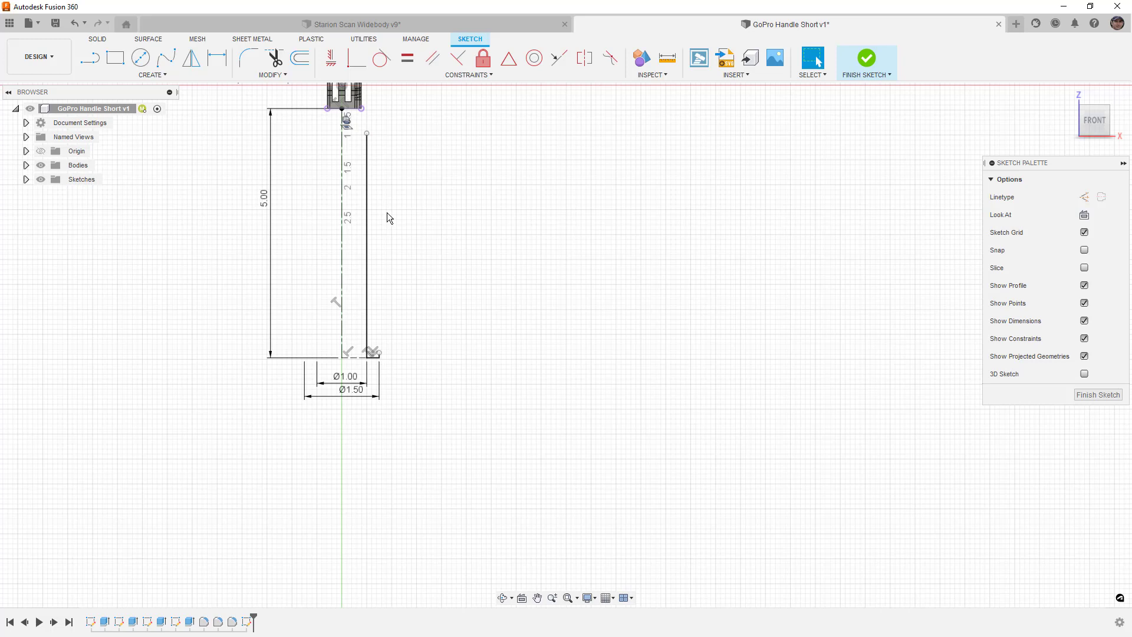
middle_drag(380, 143, 366, 217)
click(354, 209)
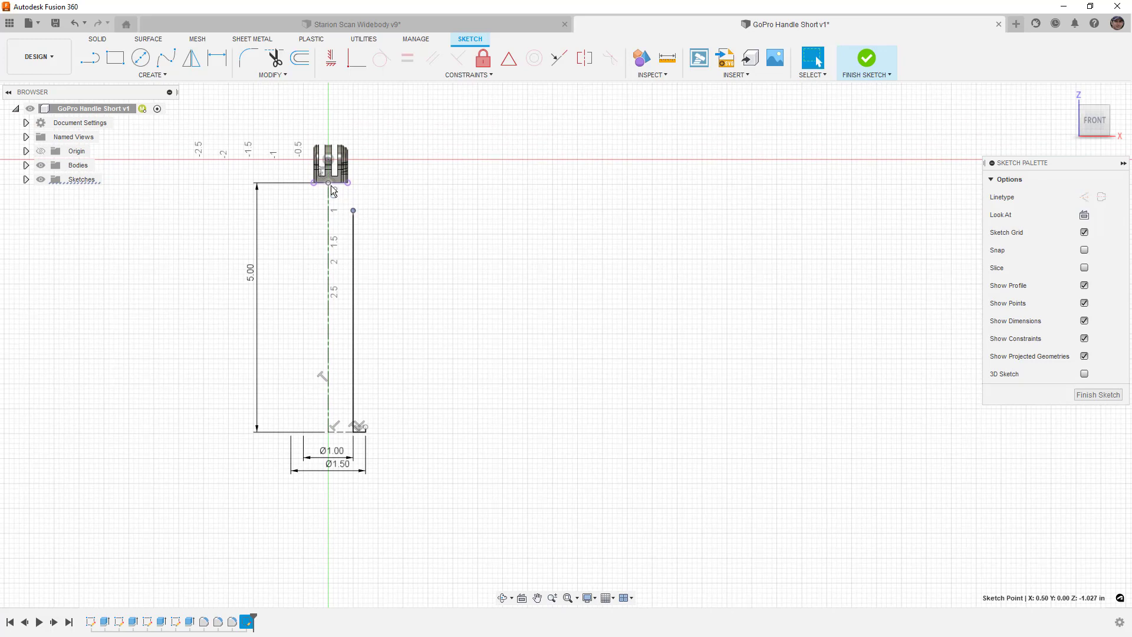
Step: Draw a diagonal line from the inner vertical line's top to the centerline below the mount
scroll(330, 188, up, 5)
key(l)
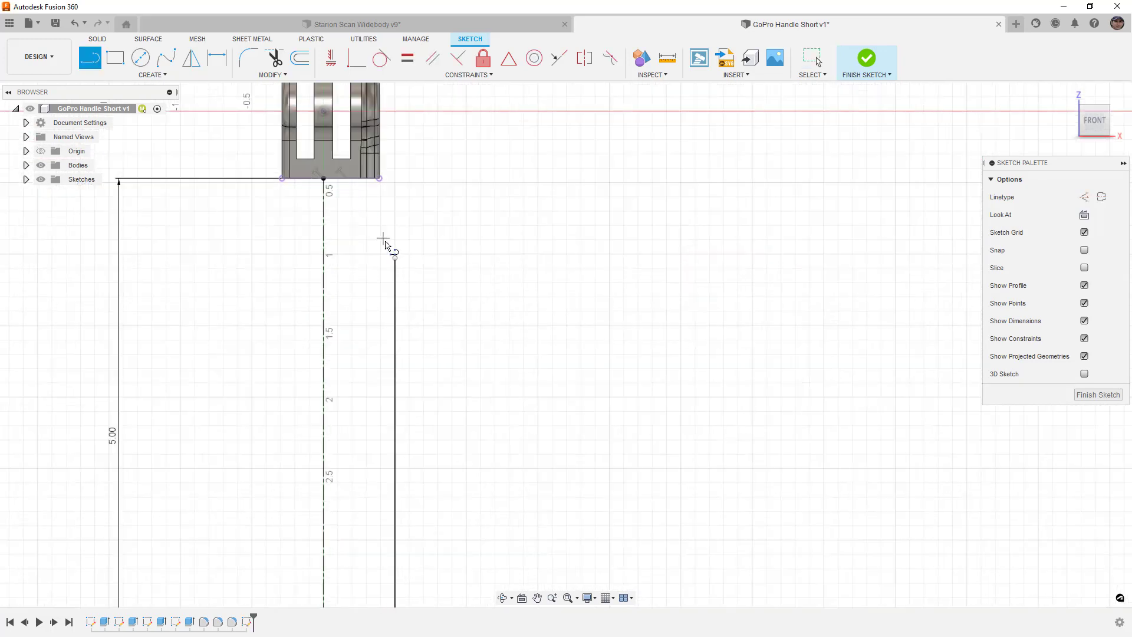
click(395, 258)
click(324, 179)
Step: Dimension the angle between the diagonal and vertical lines, first 90, then 90+49 = 139°
key(d)
click(372, 233)
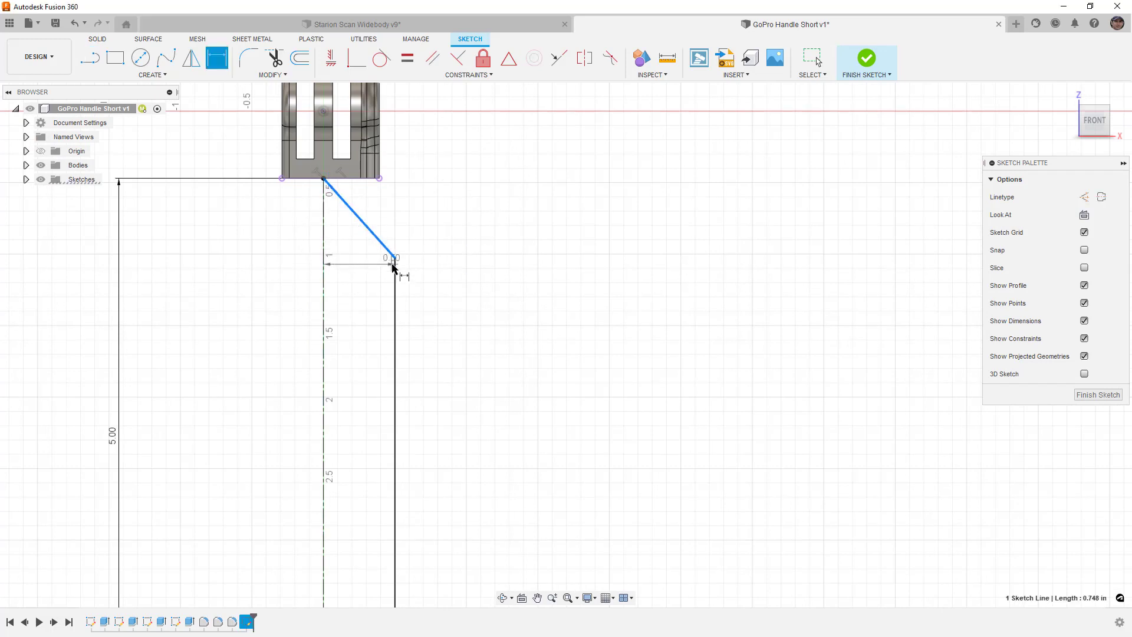
click(395, 273)
click(372, 268)
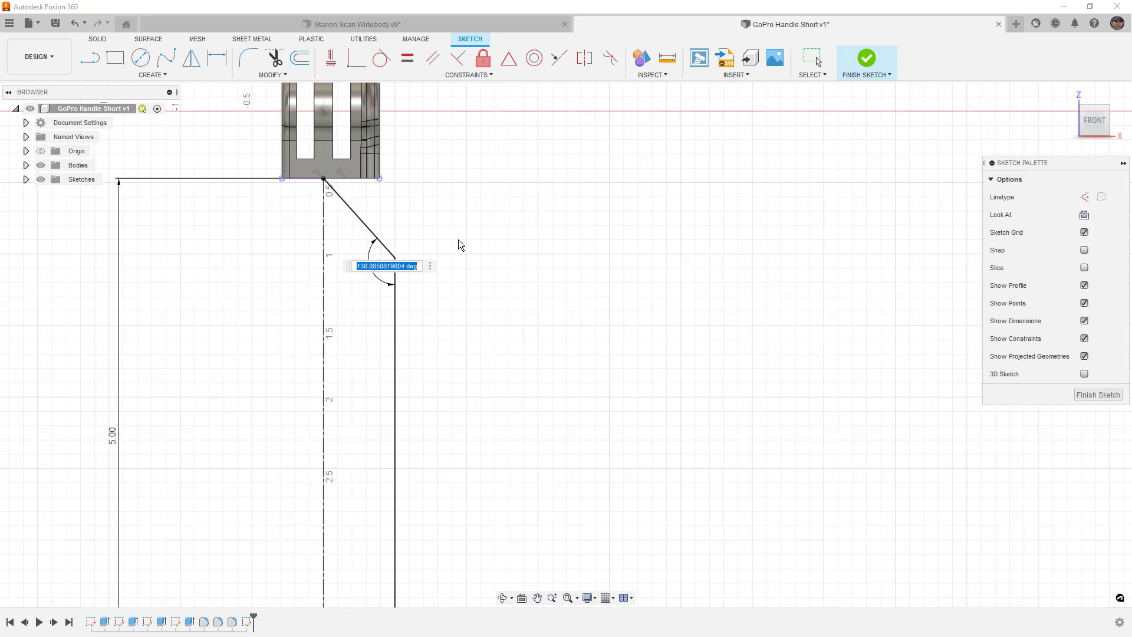
text(90)
key(Return)
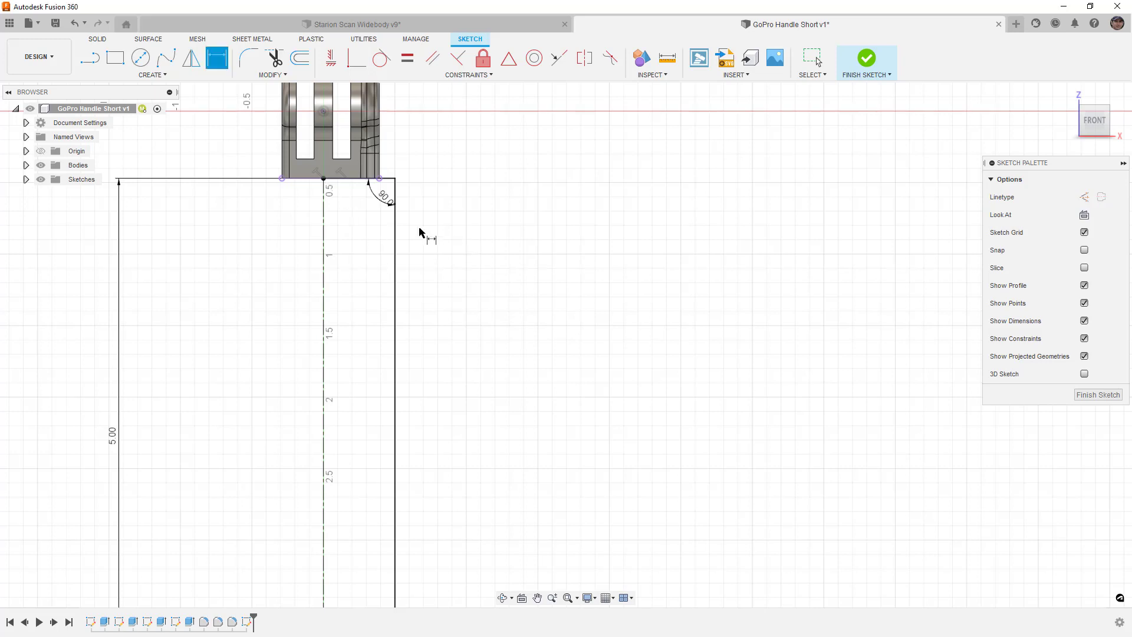
double_click(390, 206)
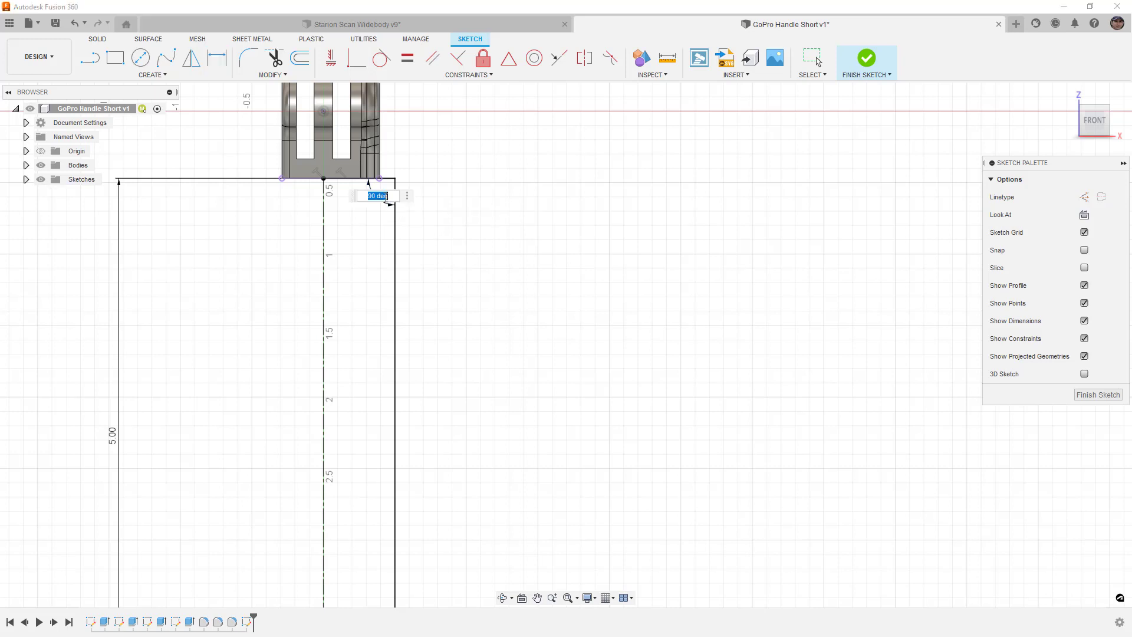
text(90+49)
key(Return)
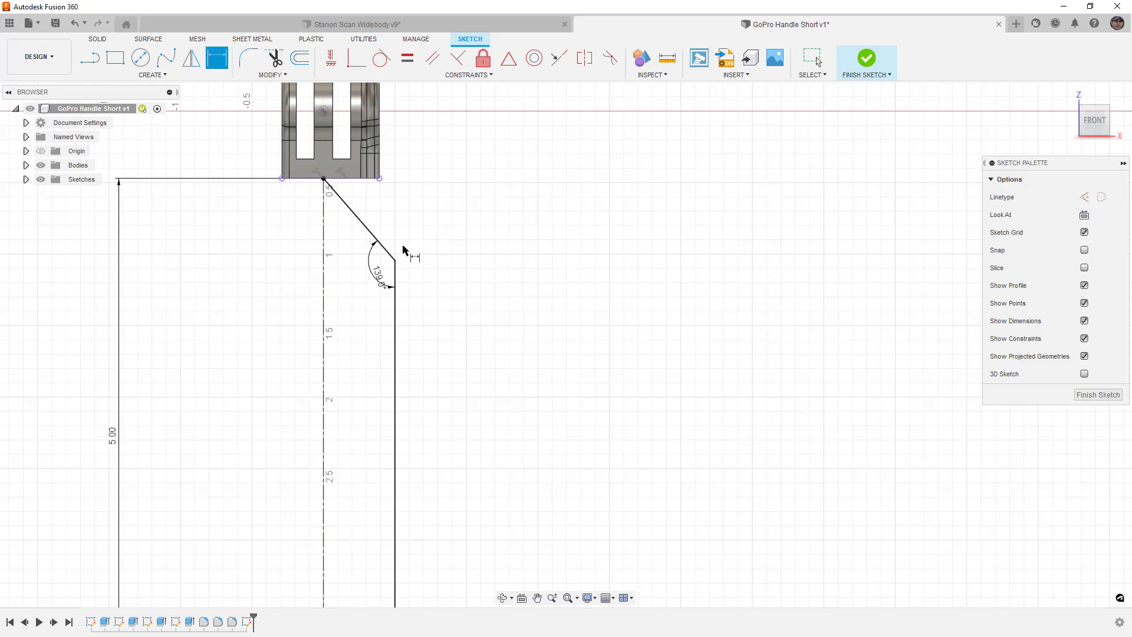
double_click(382, 274)
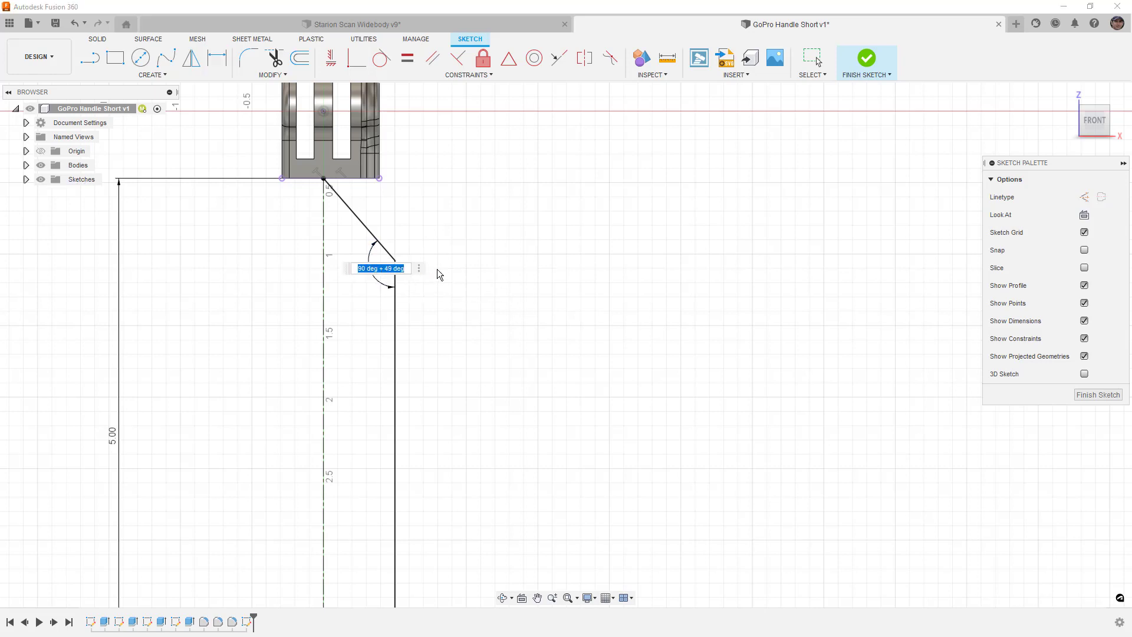
key(Return)
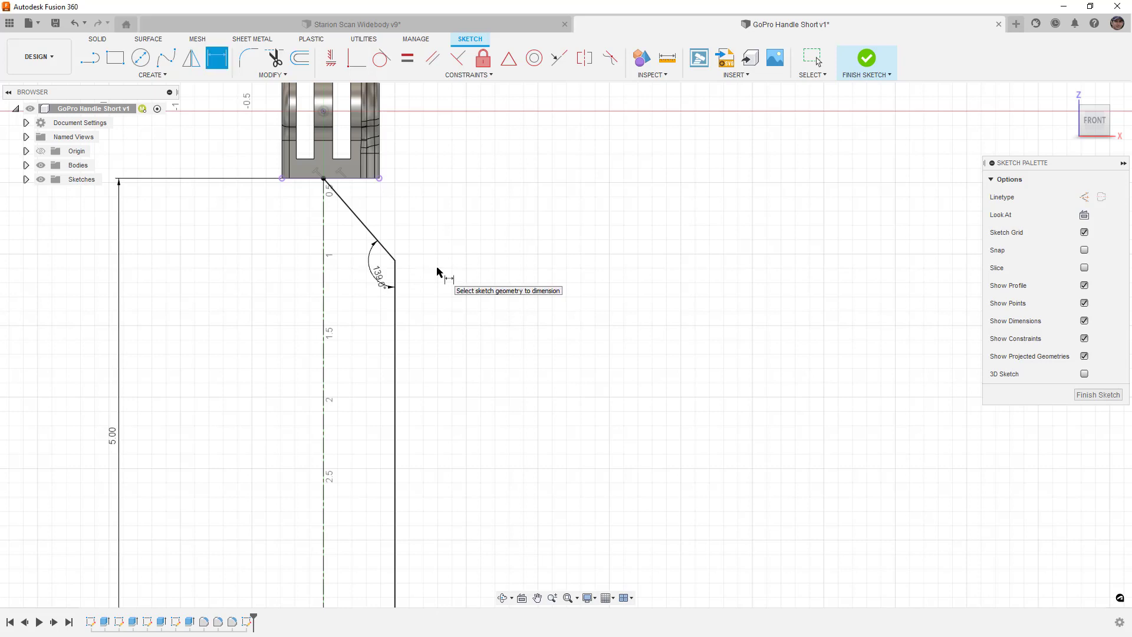
scroll(419, 272, down, 5)
key(Escape)
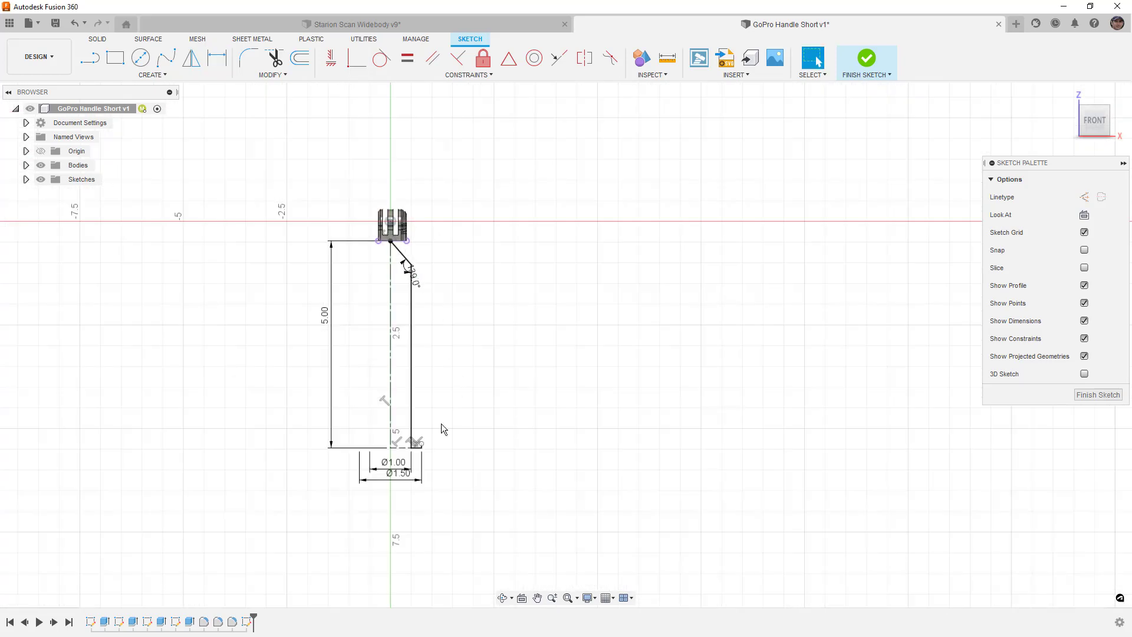
Step: Draw a short horizontal step from the bottom-right corner and a line up to the top corner
scroll(420, 443, up, 5)
scroll(419, 443, up, 3)
key(l)
click(407, 437)
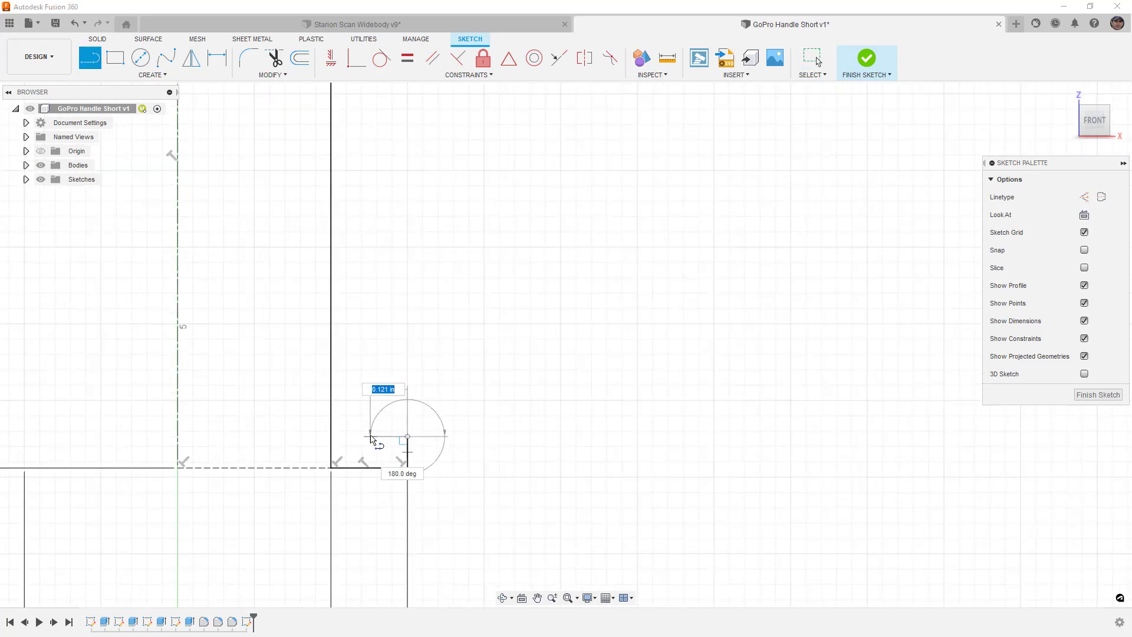
click(367, 436)
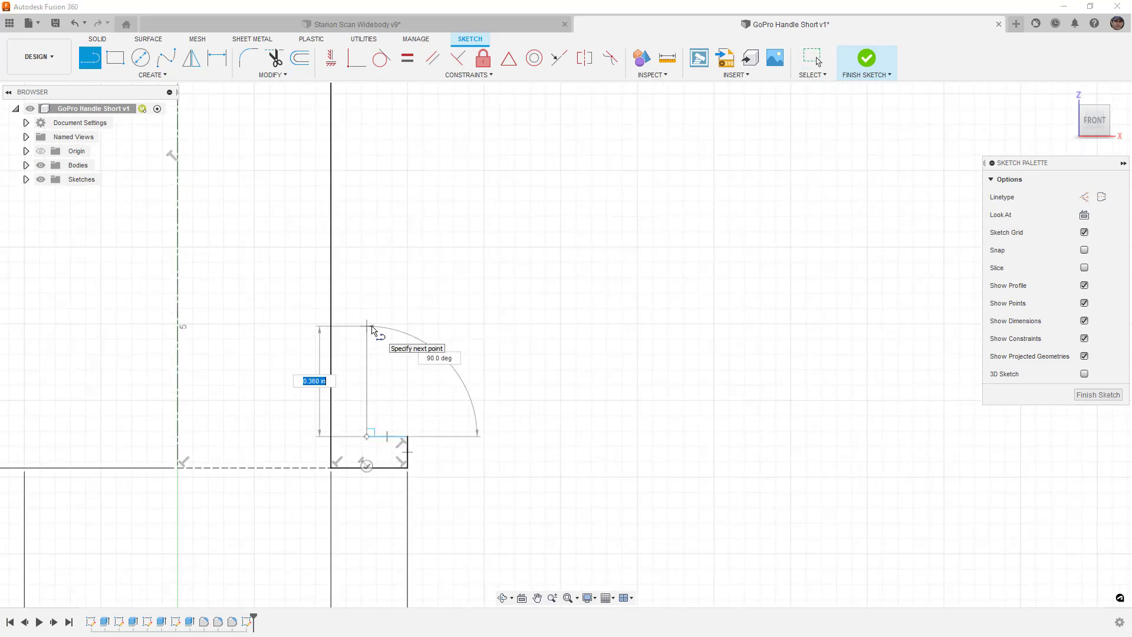
scroll(370, 330, down, 5)
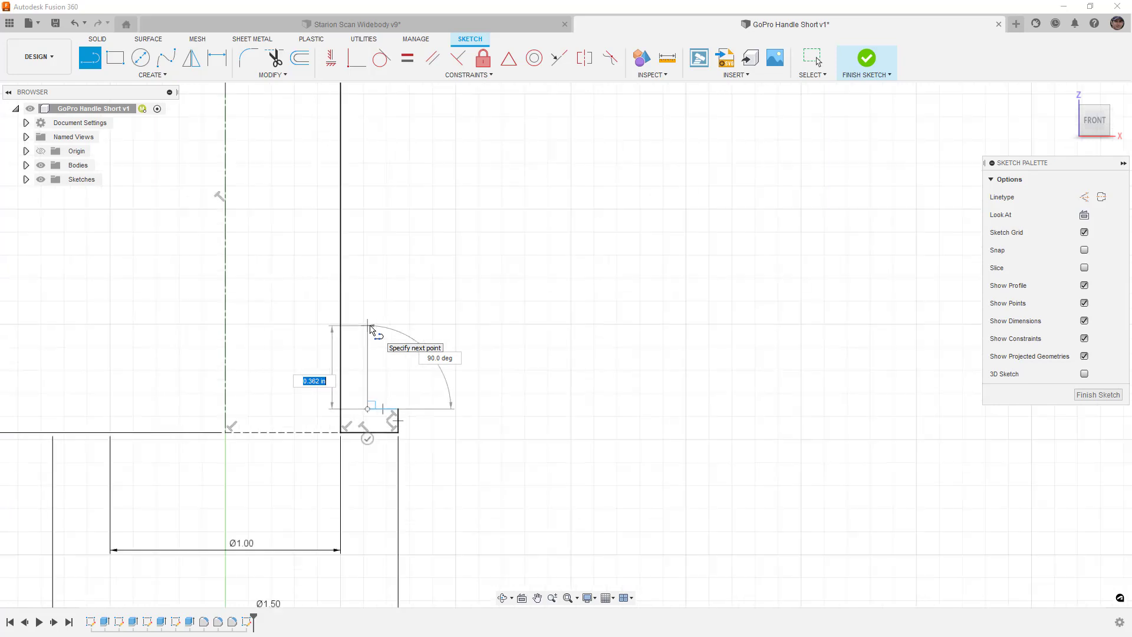
middle_drag(369, 349, 336, 469)
scroll(336, 470, down, 1)
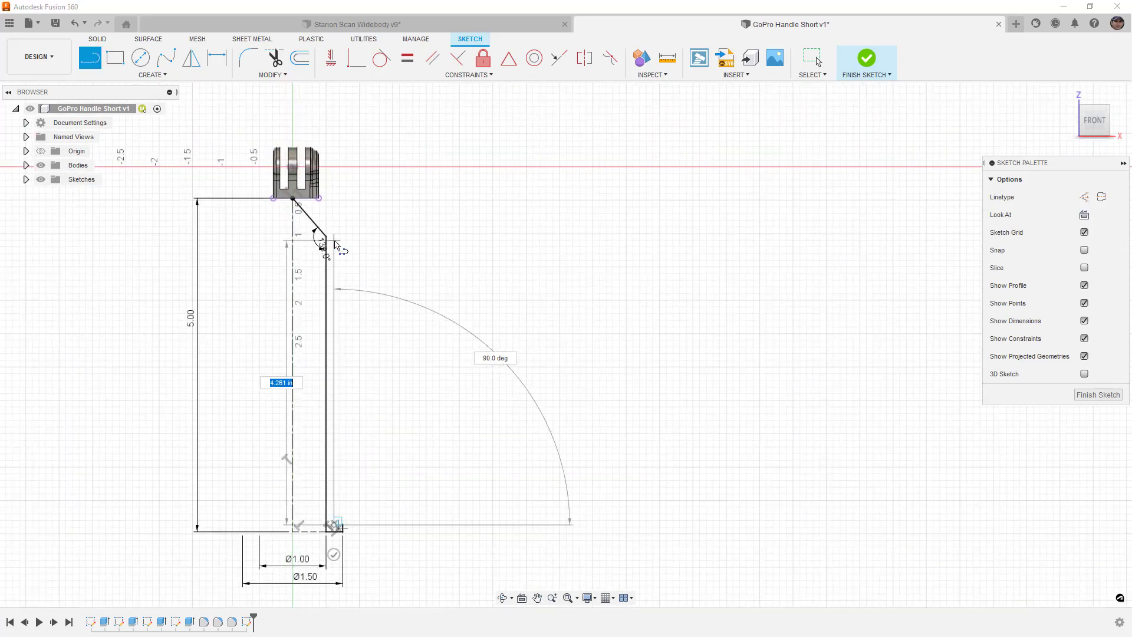
click(334, 202)
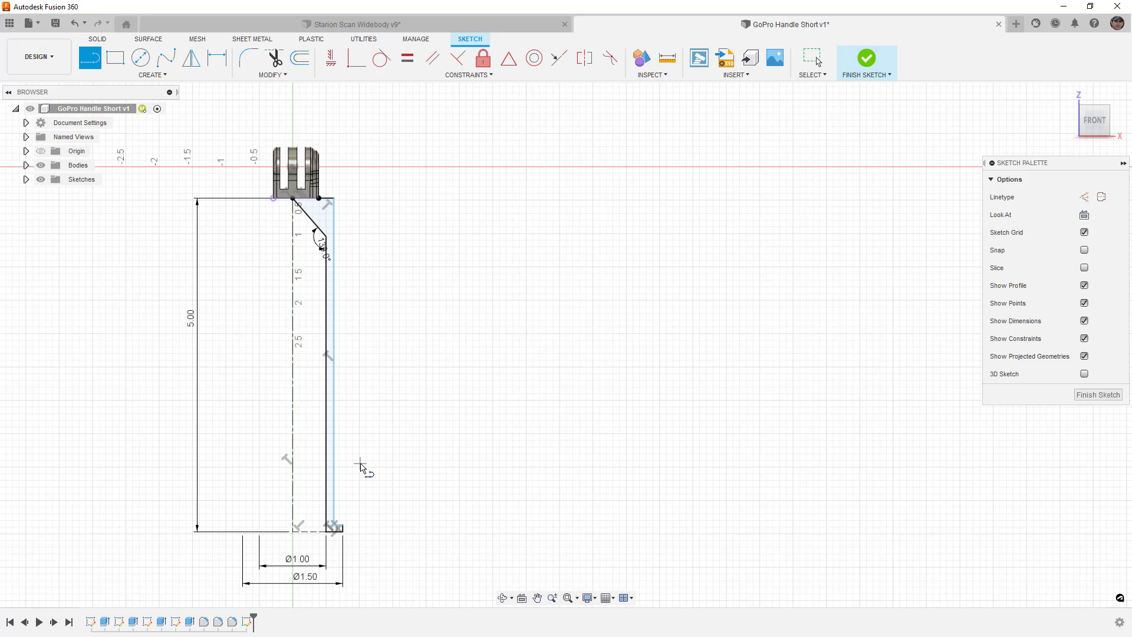
key(Escape)
Step: Dimension the new vertical edge at Ø1.25 about the centreline
key(d)
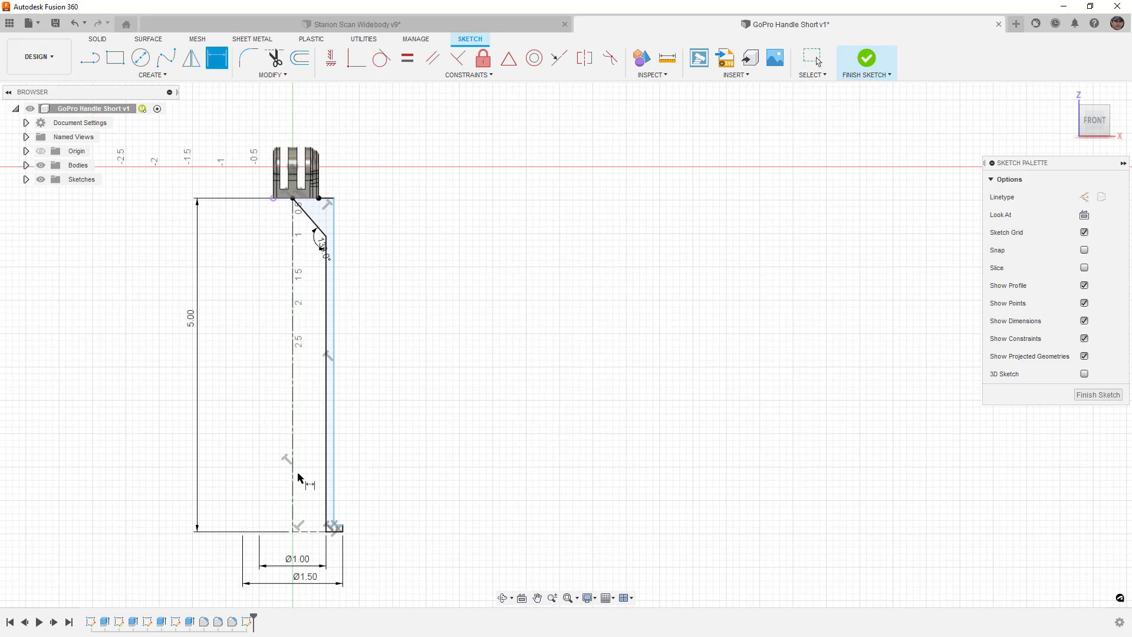
click(293, 489)
scroll(350, 534, up, 3)
scroll(350, 533, up, 2)
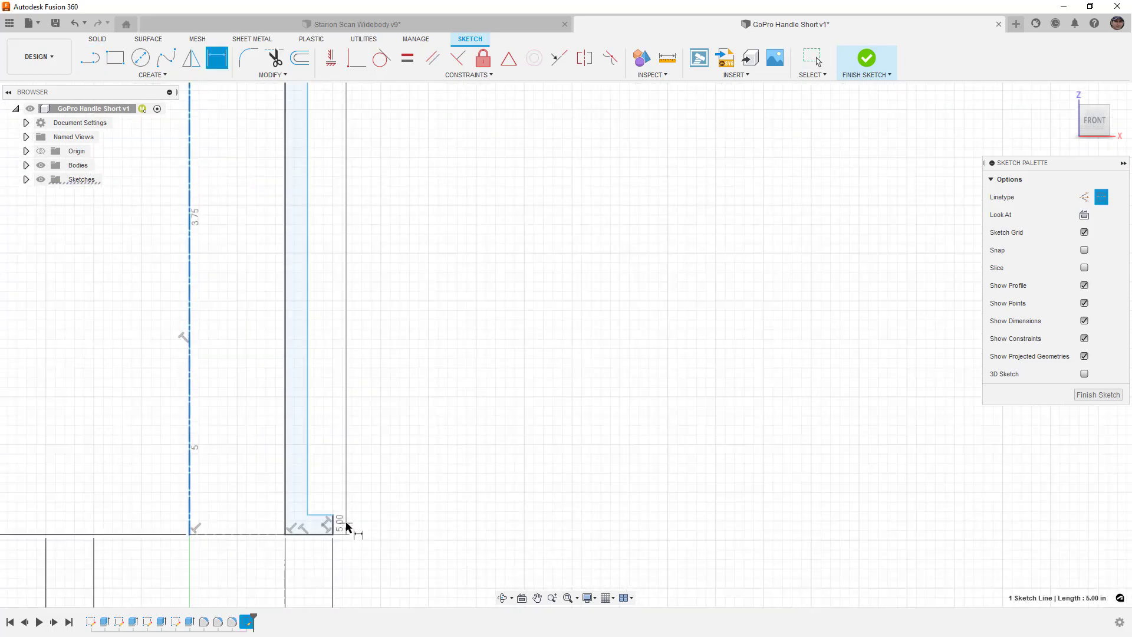
click(307, 495)
click(262, 489)
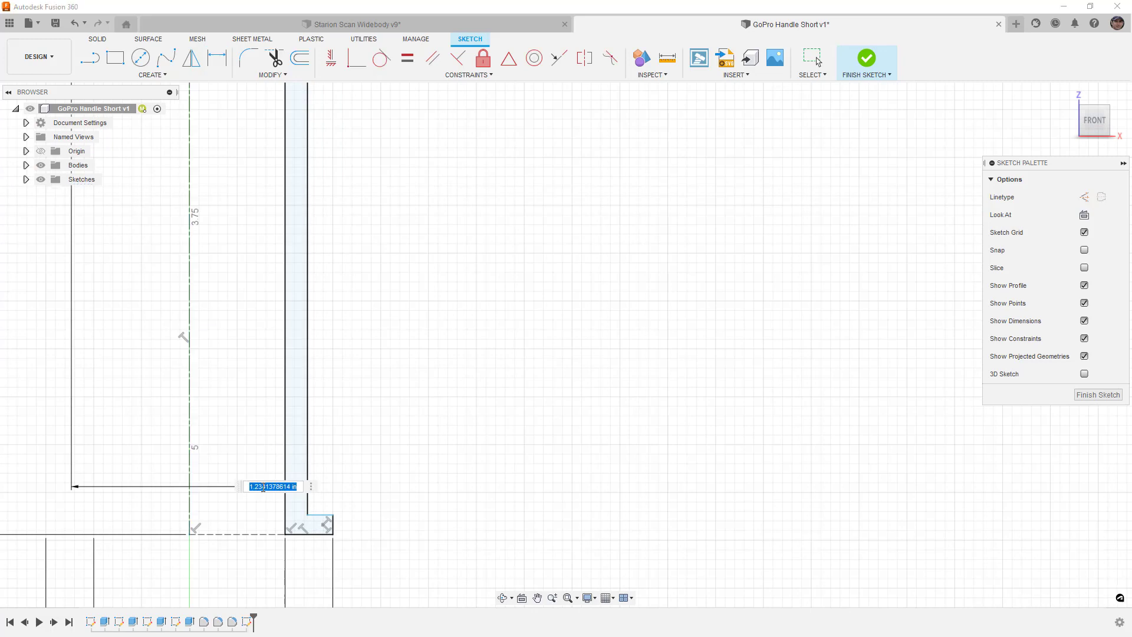
text(1.25)
key(Return)
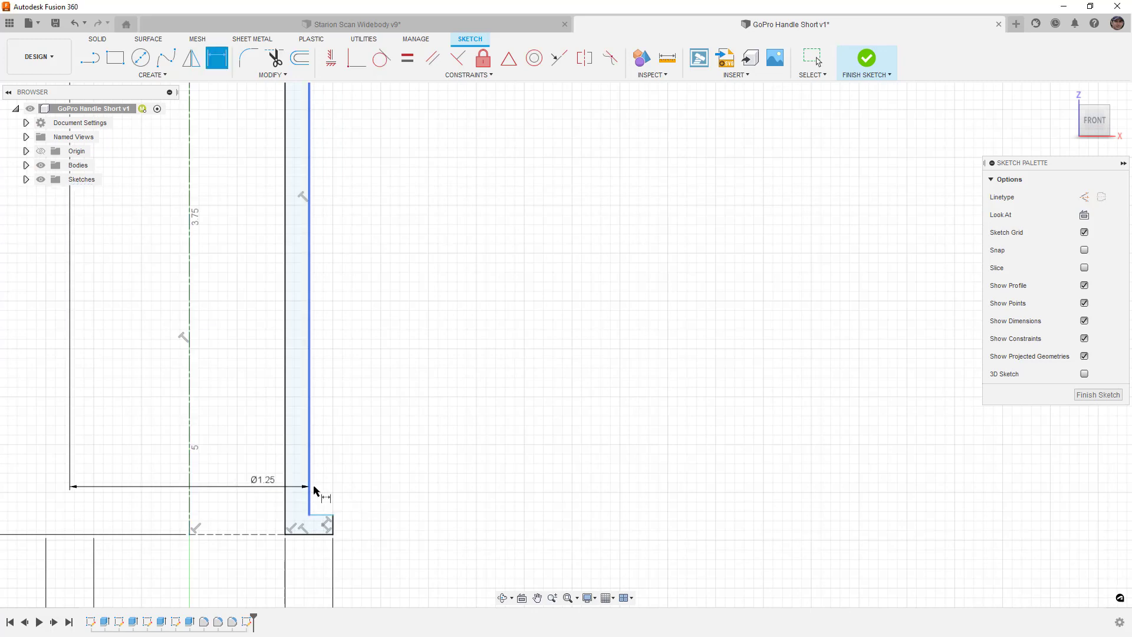
Step: Set the short vertical step height to 0.125 in
scroll(333, 525, up, 2)
click(333, 523)
click(353, 524)
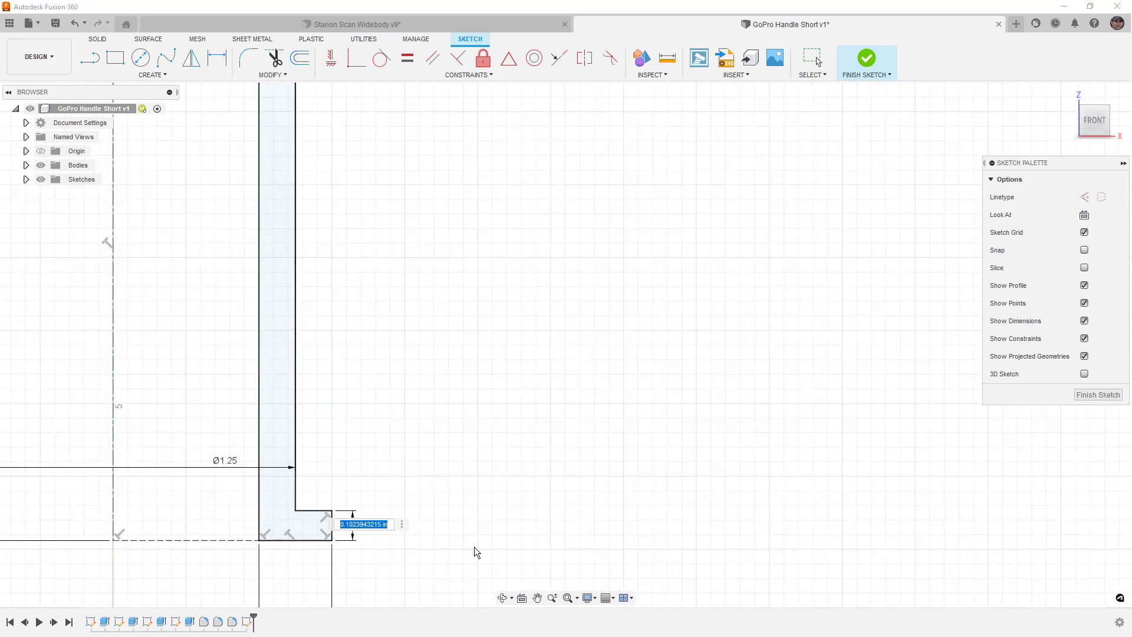
text(0.125)
key(Return)
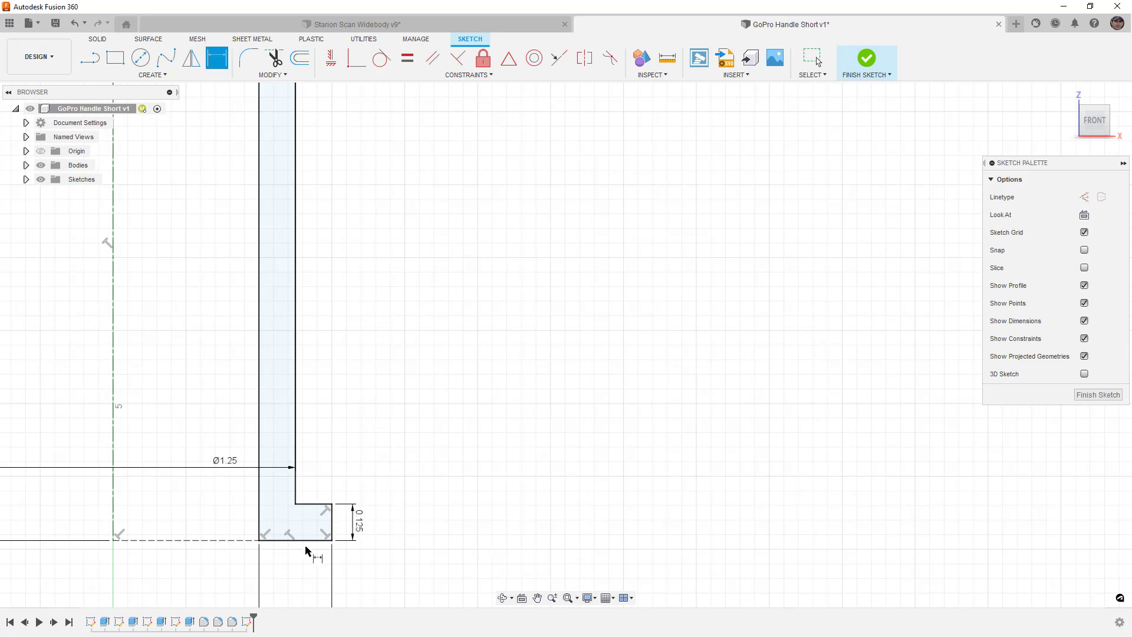
key(Escape)
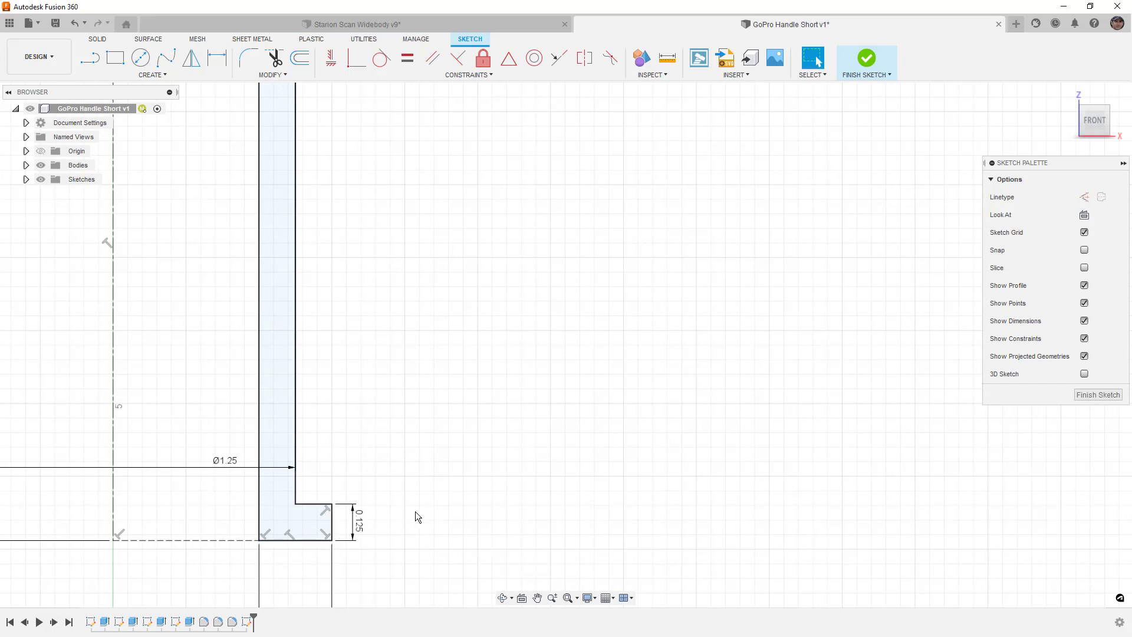
Step: Change the Ø1.50 outer diameter to 1.75 and fit the whole profile in view
scroll(415, 511, down, 3)
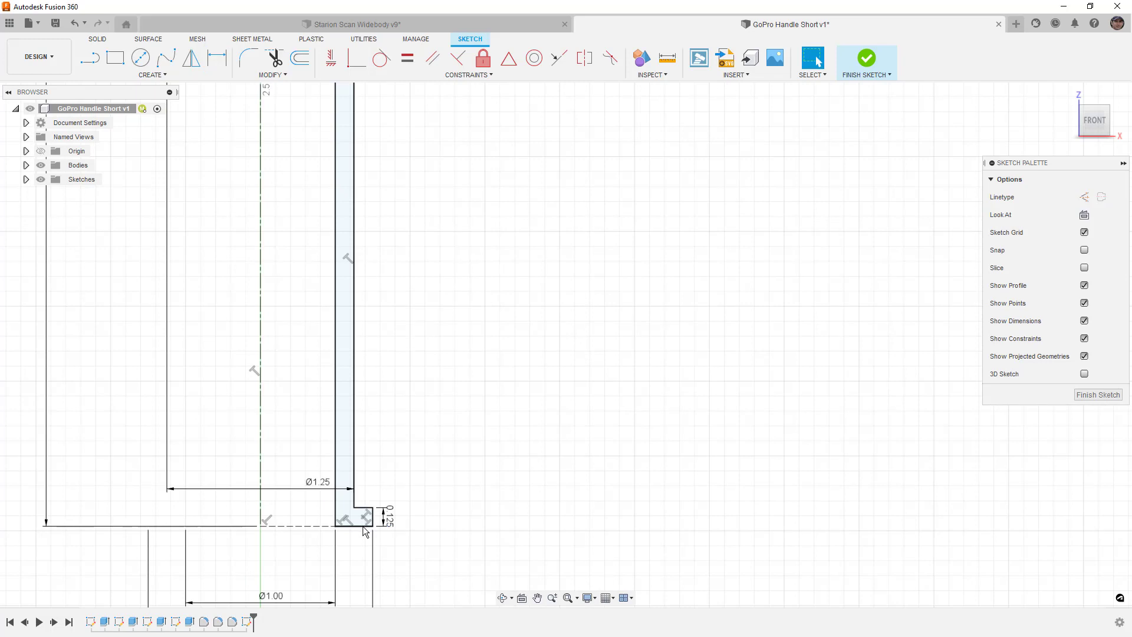
scroll(363, 528, down, 5)
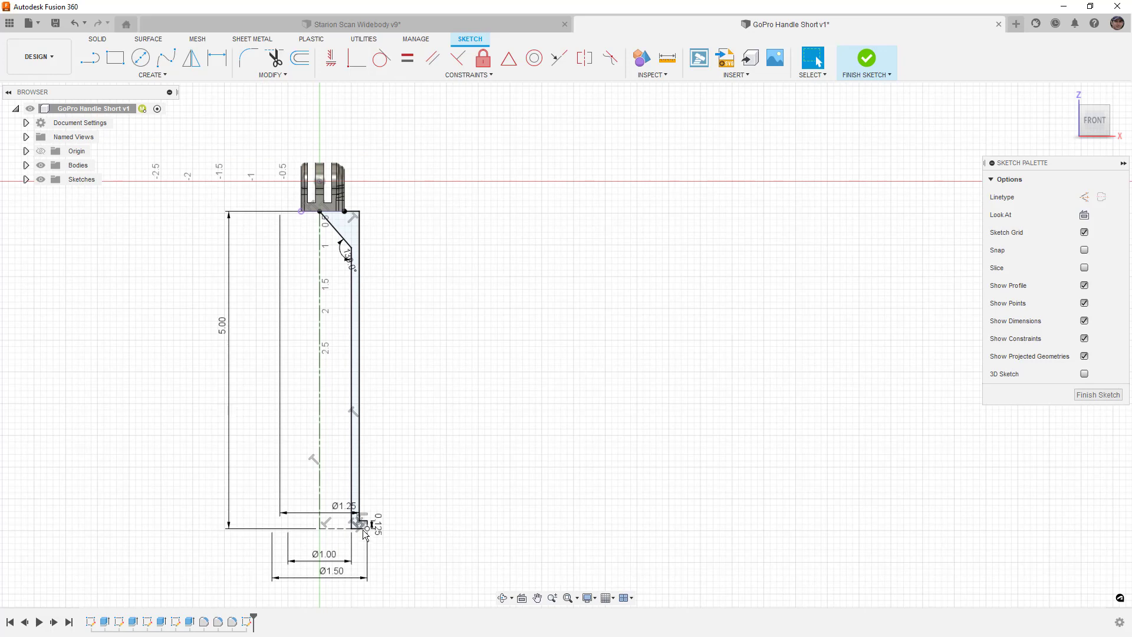
scroll(365, 526, up, 3)
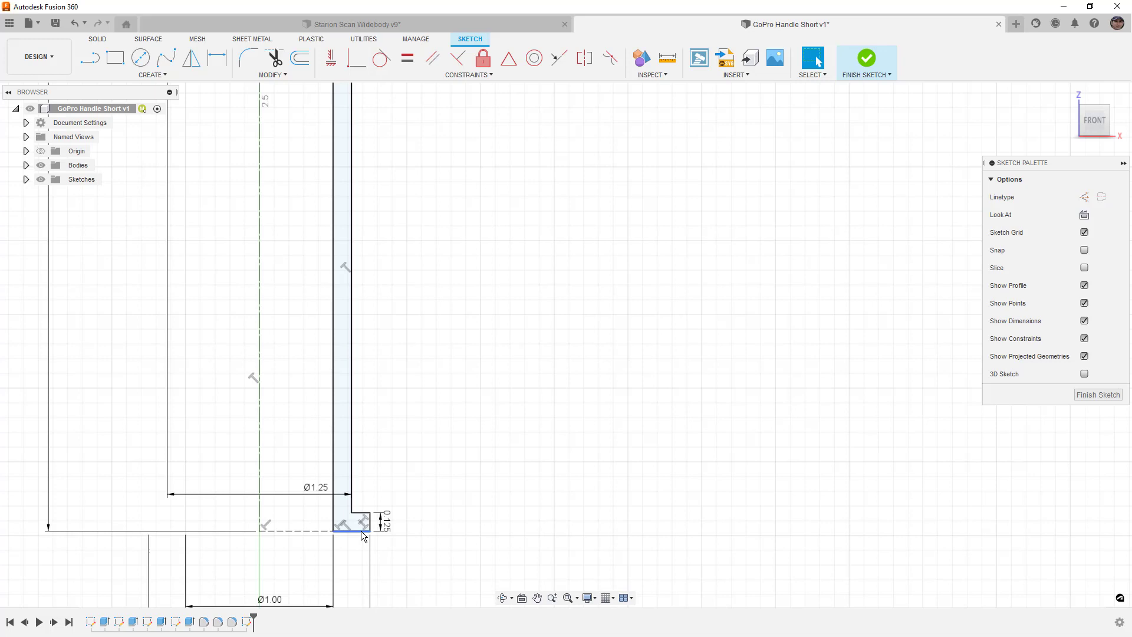
scroll(380, 533, down, 3)
double_click(332, 571)
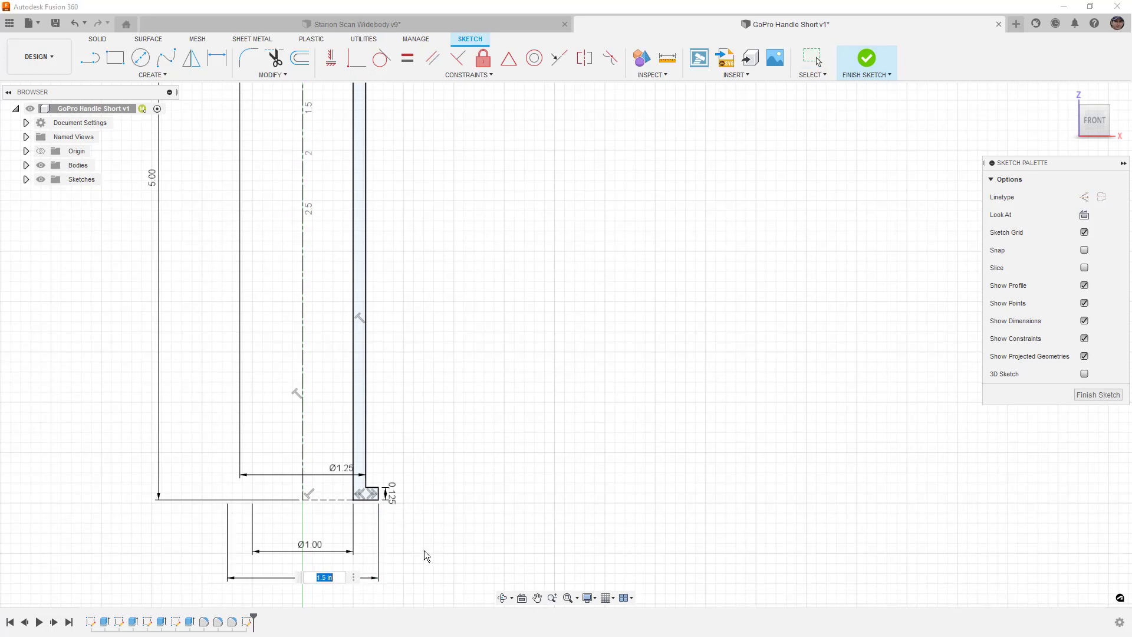
text(1.75)
key(Return)
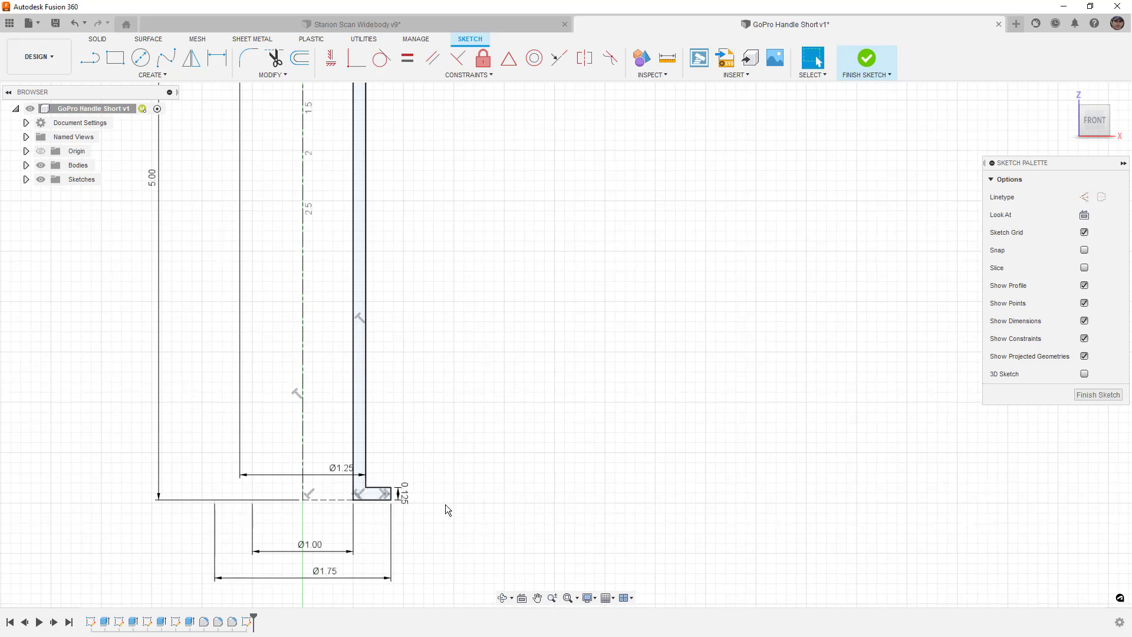
scroll(444, 501, down, 2)
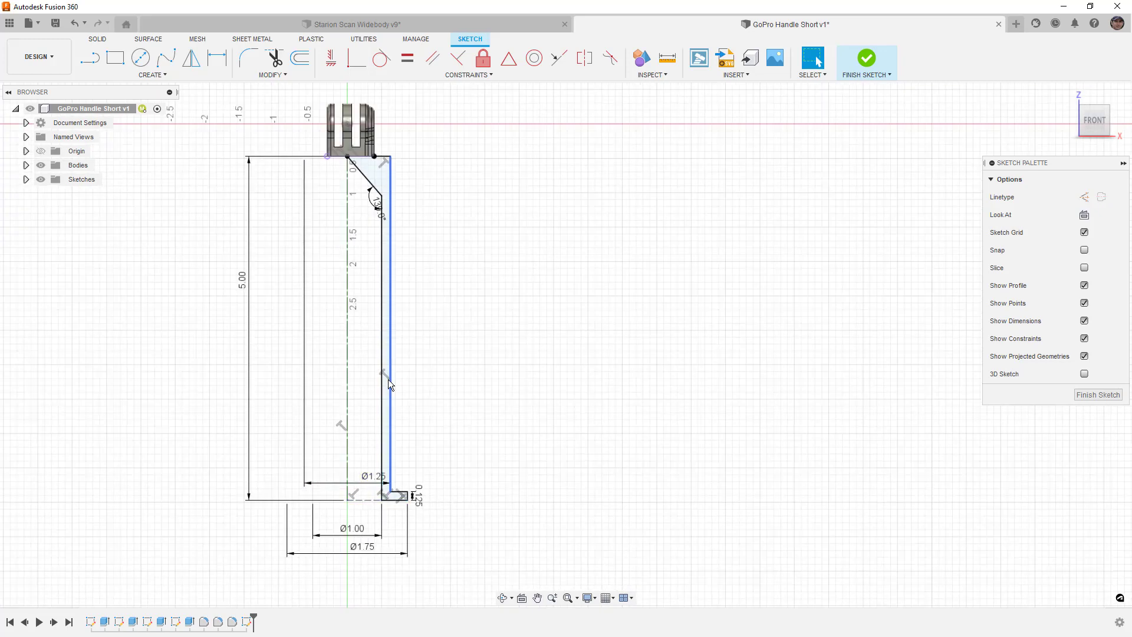
middle_drag(407, 351, 388, 395)
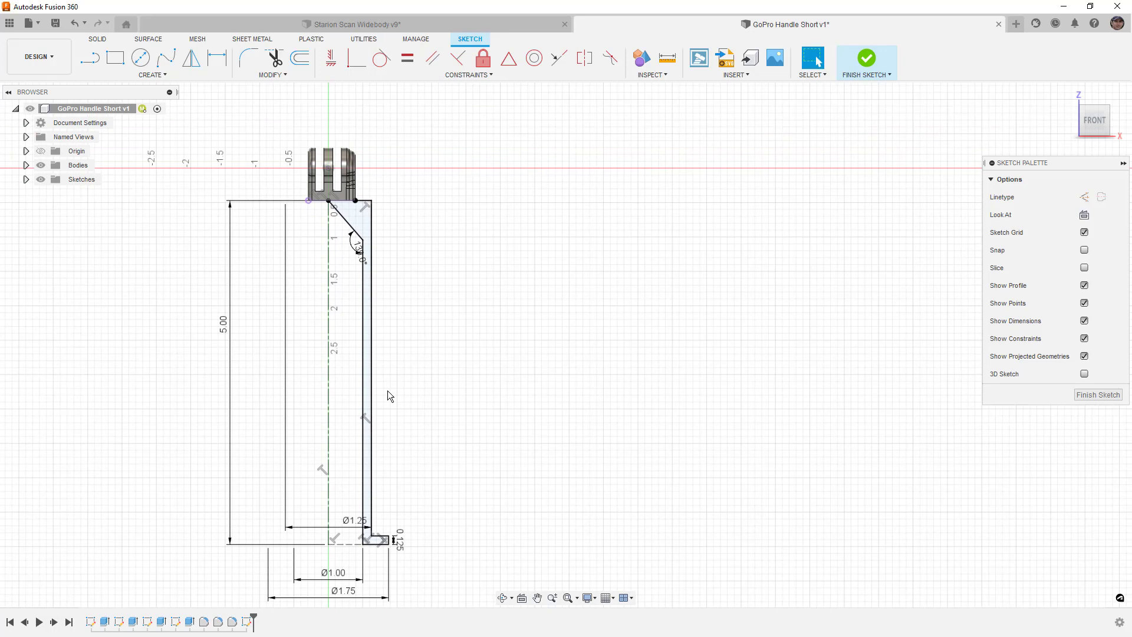
scroll(397, 388, down, 1)
middle_drag(401, 381, 398, 431)
Step: Convert the profile's straight outer edge into construction geometry
click(373, 395)
click(1084, 197)
click(439, 389)
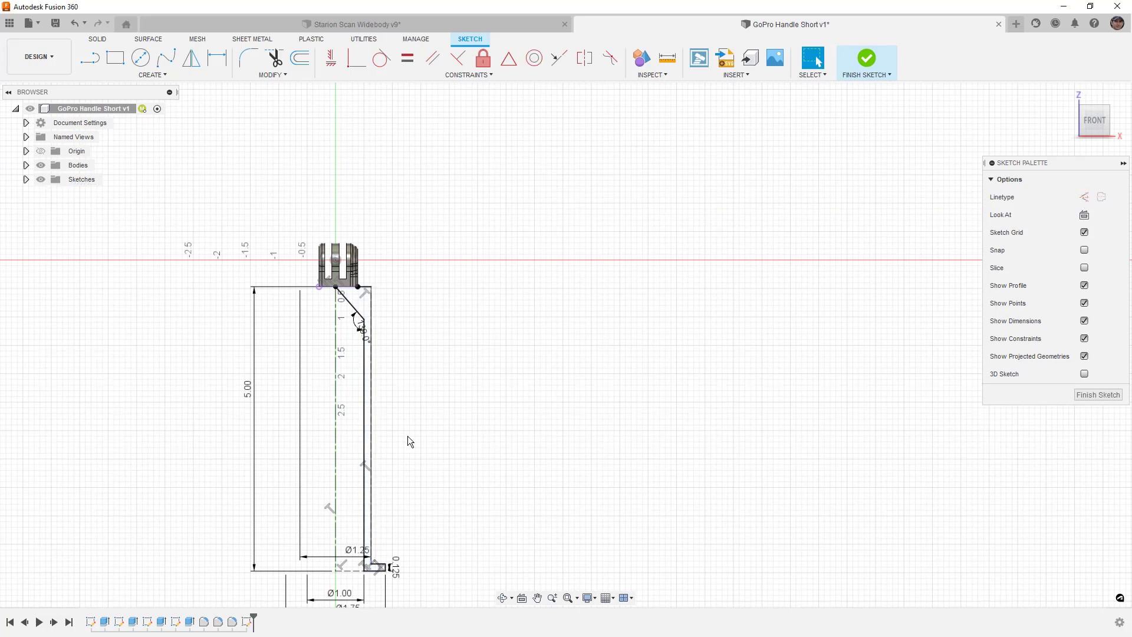
scroll(408, 436, up, 1)
middle_drag(407, 427, 411, 384)
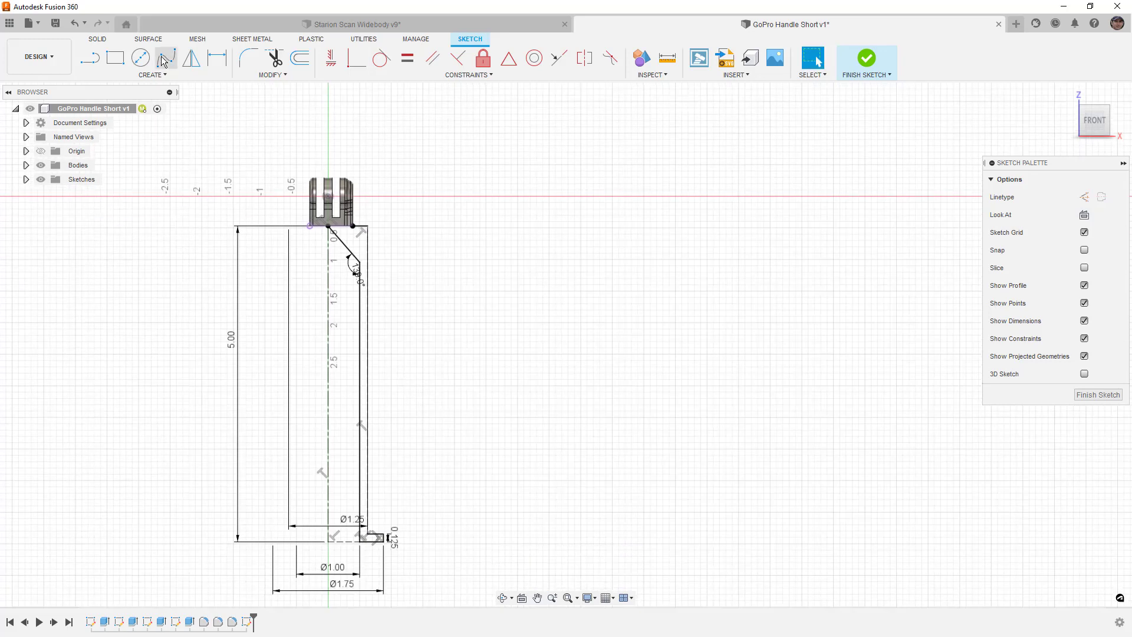
Step: Draw a 3-point arc from the top outer corner to the bottom corner, bowing outward
click(154, 74)
mouse_move(143, 131)
click(189, 127)
click(323, 239)
click(368, 534)
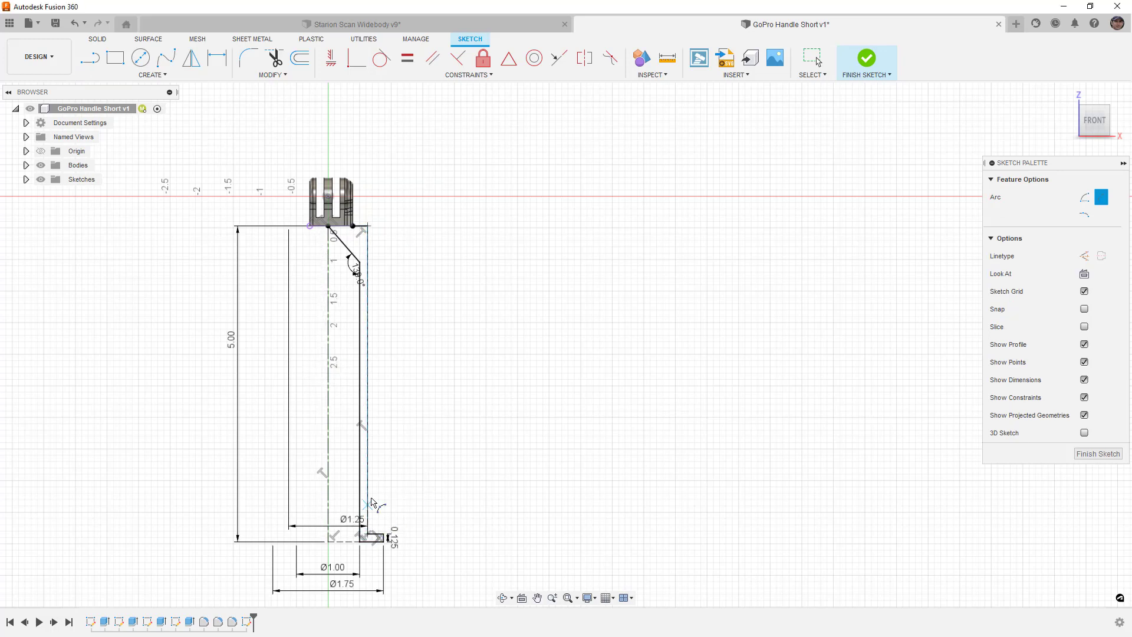
click(377, 358)
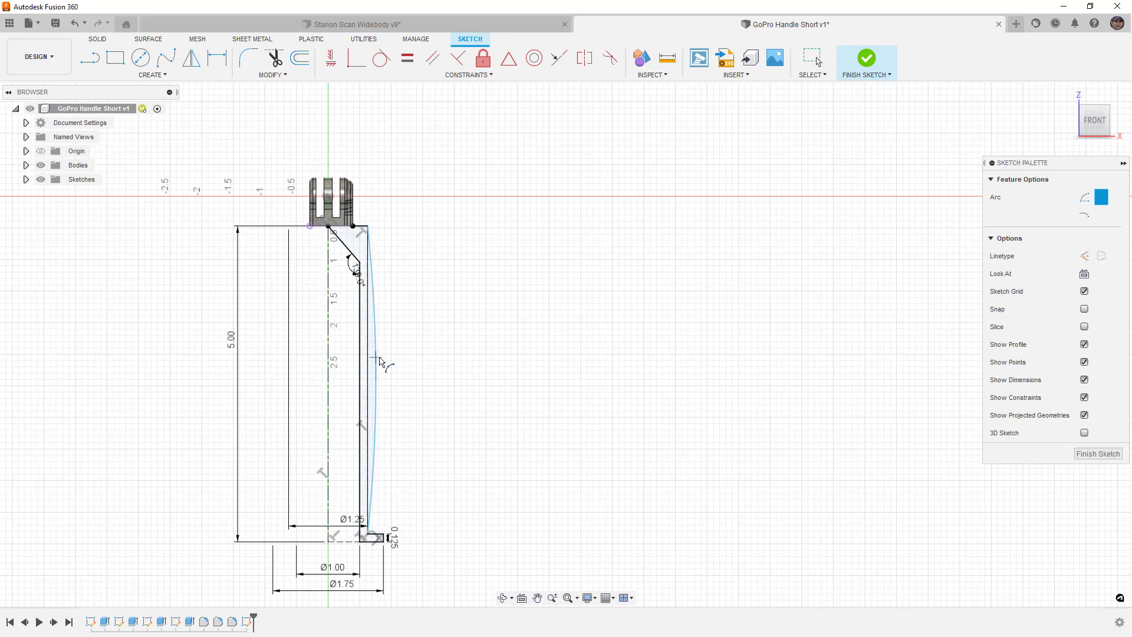
Step: Dimension the arc's radius to 20
key(d)
click(376, 361)
click(436, 371)
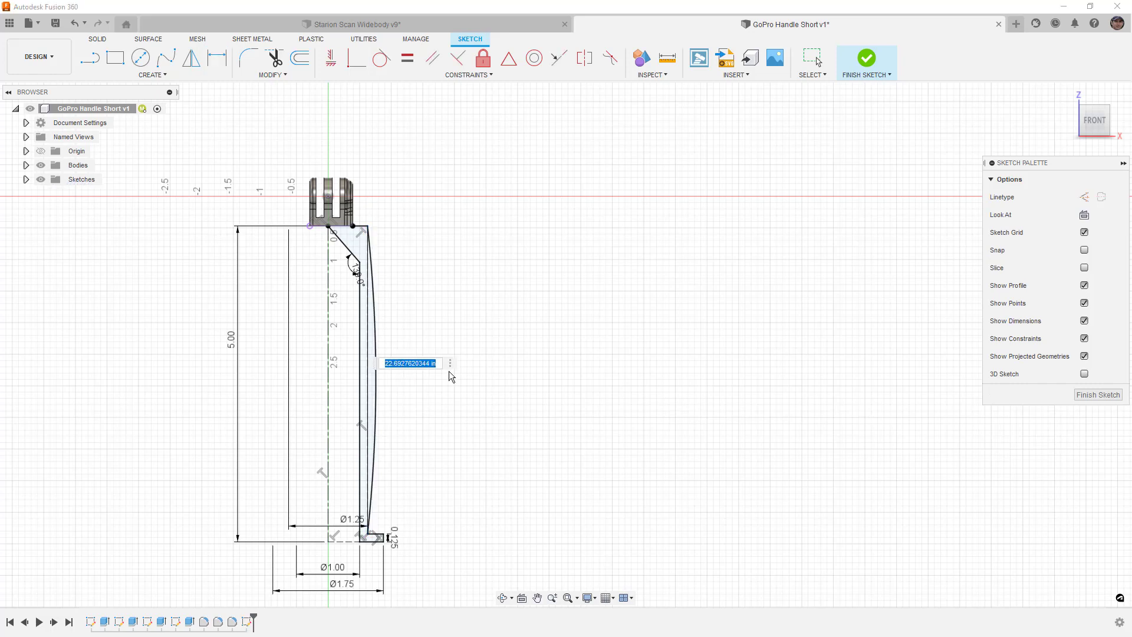
text(20)
key(Return)
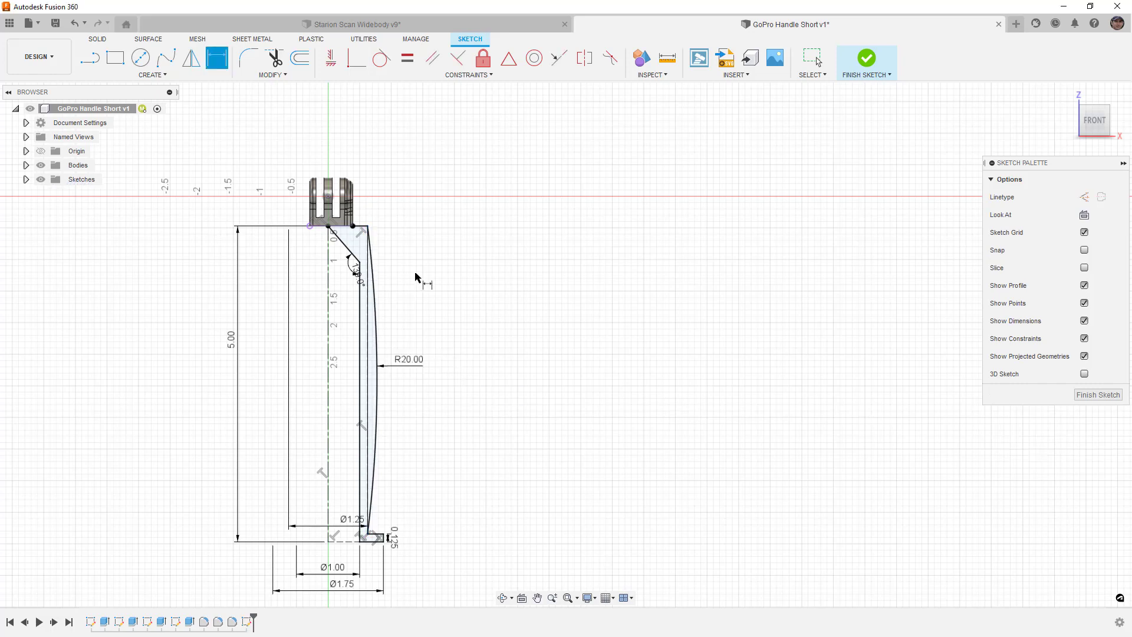
scroll(372, 236, up, 3)
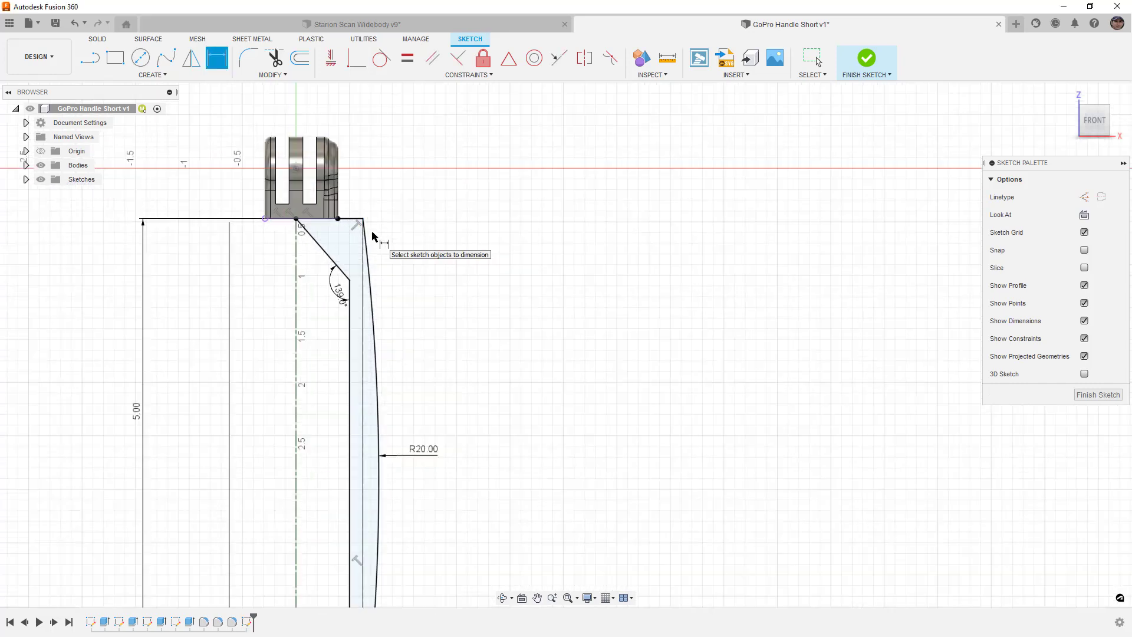
scroll(373, 236, down, 3)
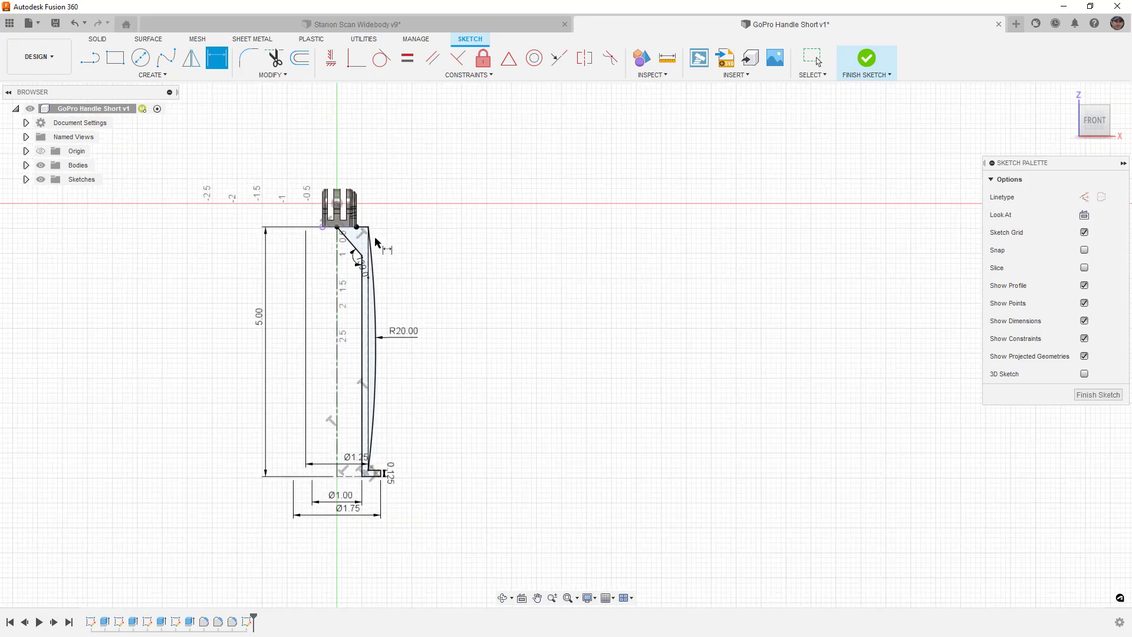
Step: Finish the sketch and revolve the profile a full 360° as a joined solid grip
click(865, 60)
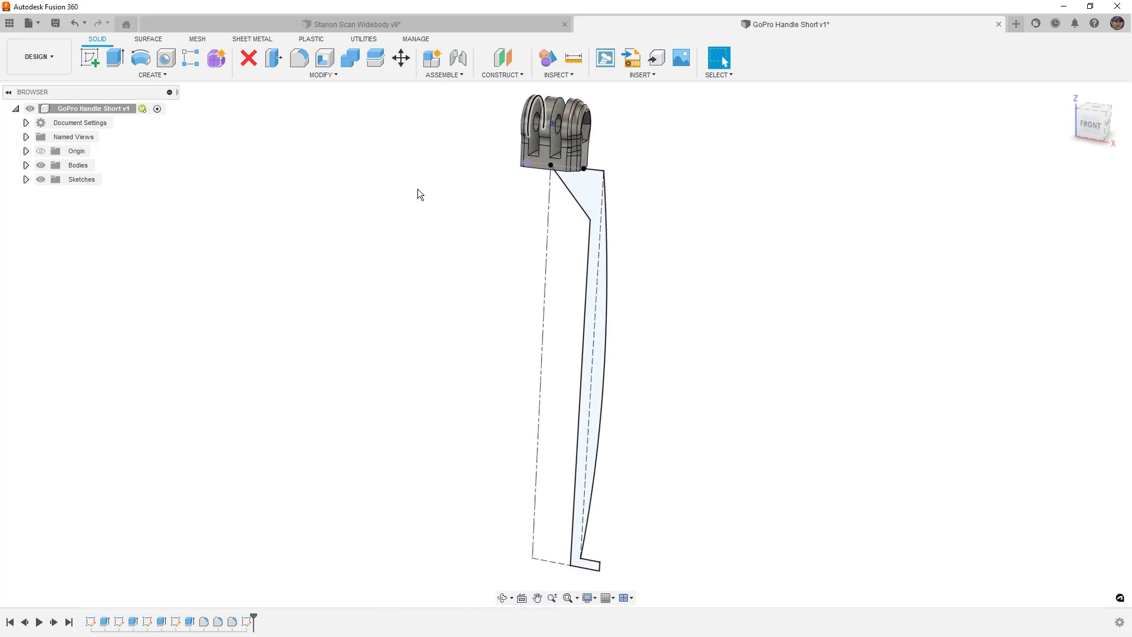
click(139, 63)
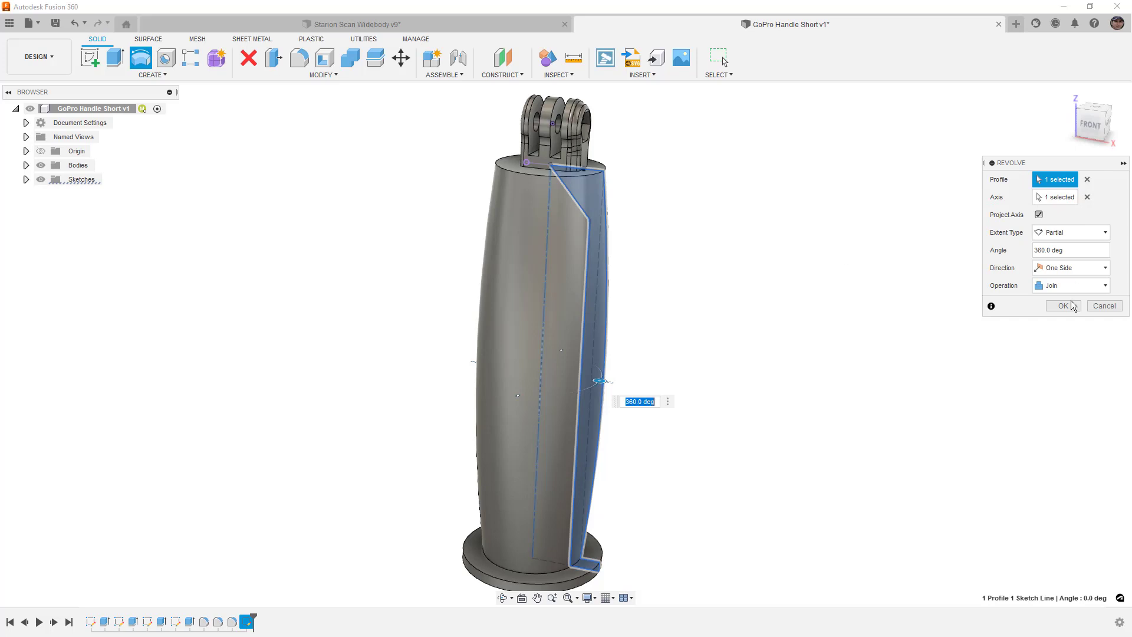
click(1058, 306)
scroll(648, 282, down, 3)
shift+middle_drag(624, 283, 657, 210)
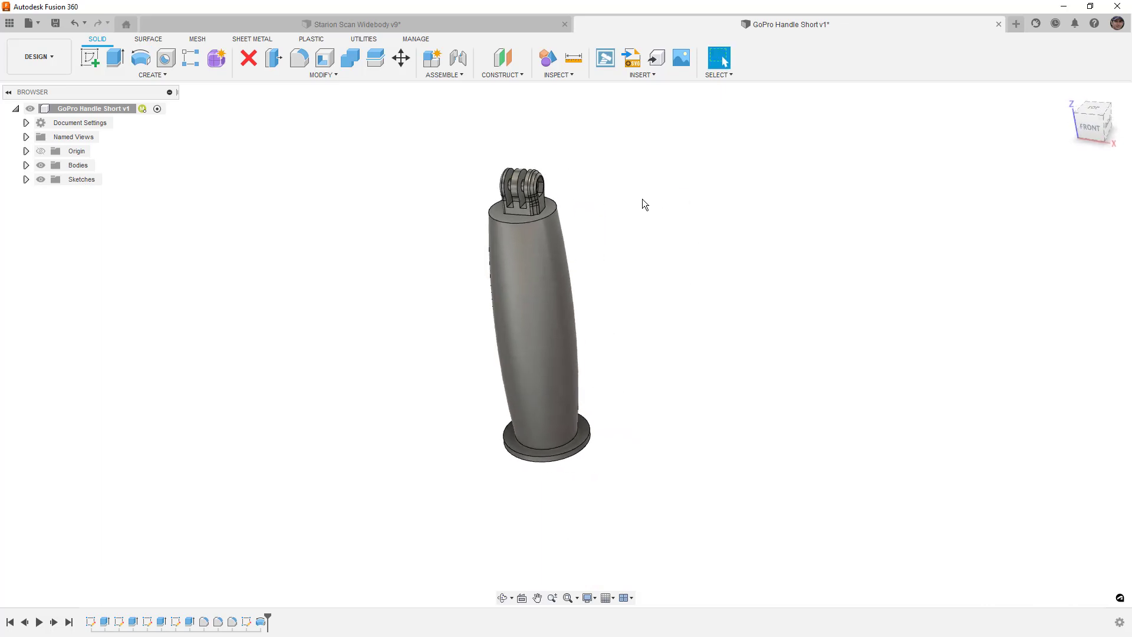
Step: Fillet the handle's top rim edge at 0.15 in
click(299, 58)
scroll(558, 212, up, 5)
click(558, 211)
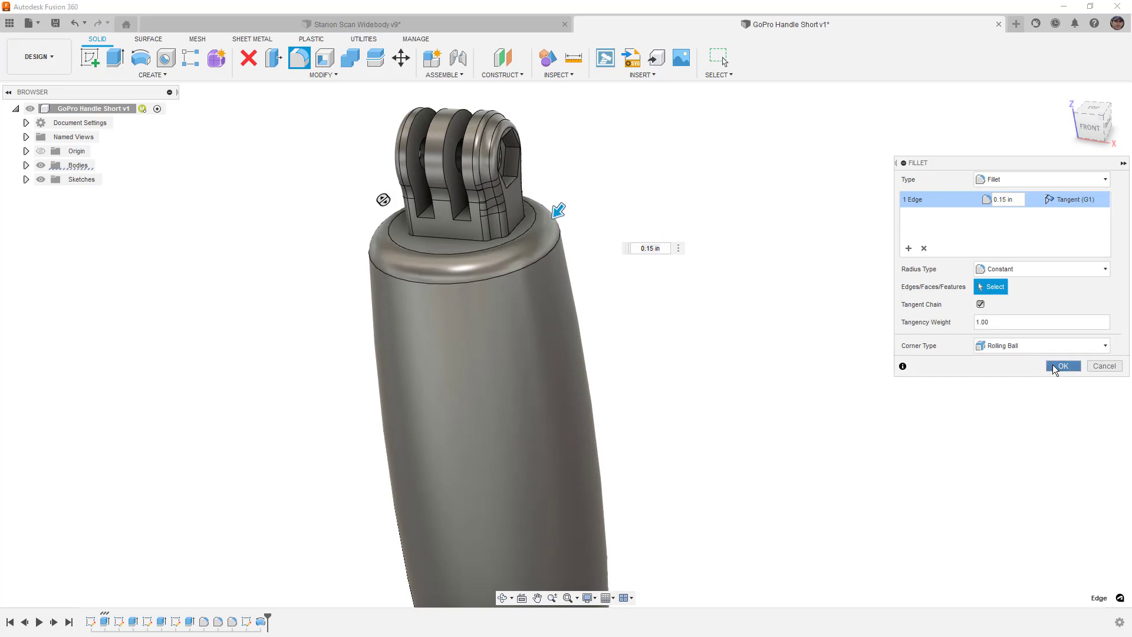
click(1063, 366)
Step: Fillet the mount's base edge loop at 0.10 in and the bottom flange edge at 0.20 in
key(f)
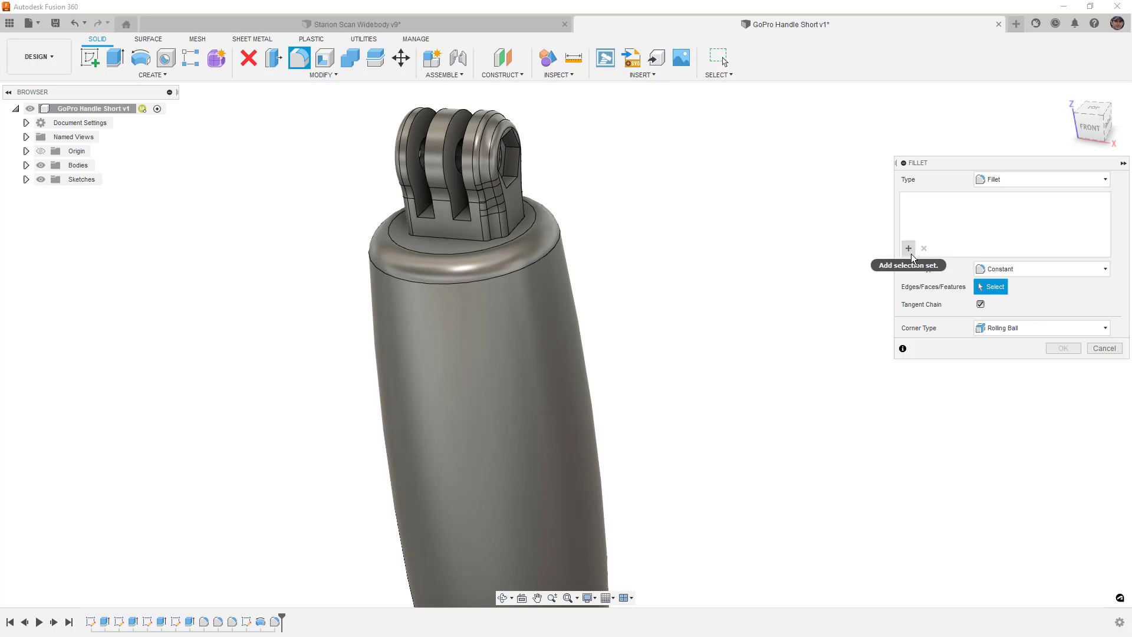
click(511, 238)
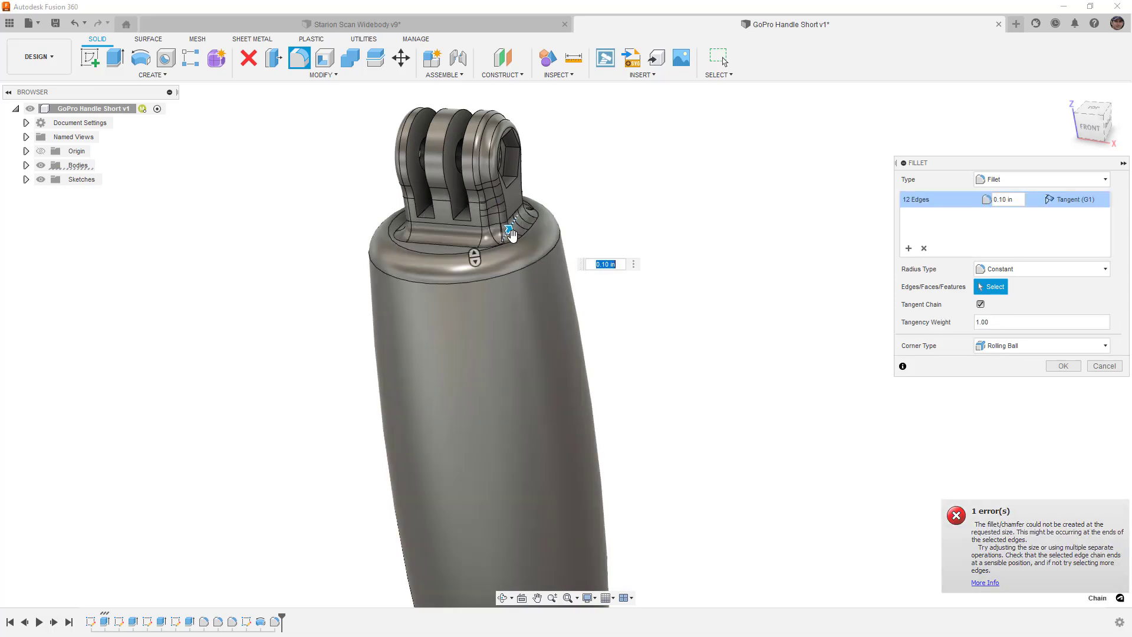
scroll(512, 254, up, 3)
scroll(511, 253, up, 2)
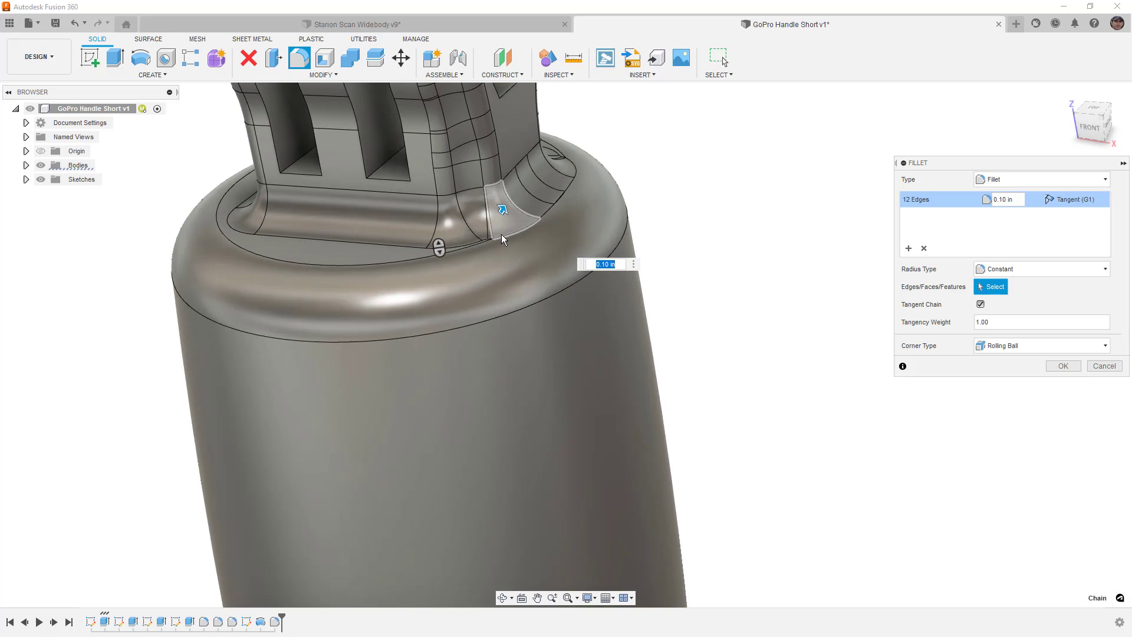
scroll(504, 239, down, 3)
shift+middle_drag(504, 241, 501, 263)
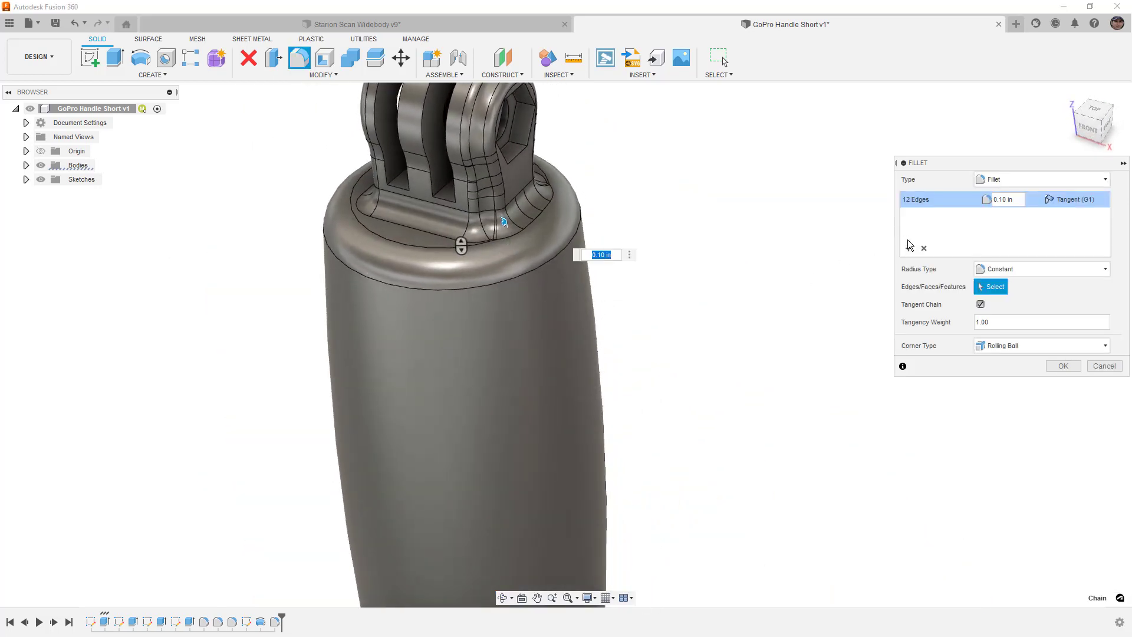
scroll(726, 254, down, 5)
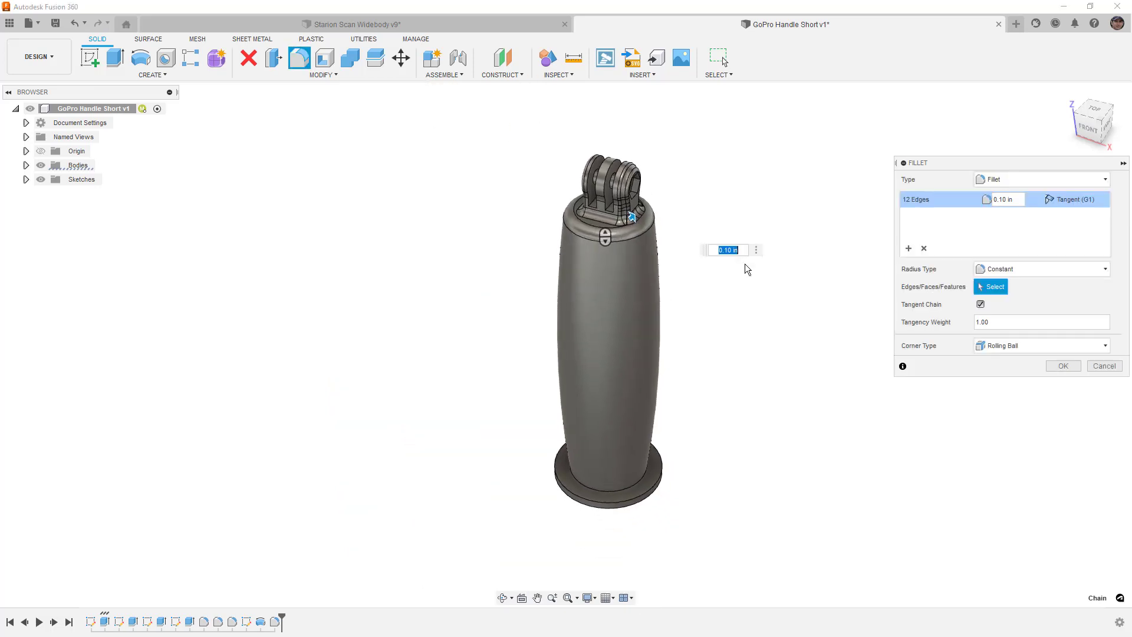
click(909, 248)
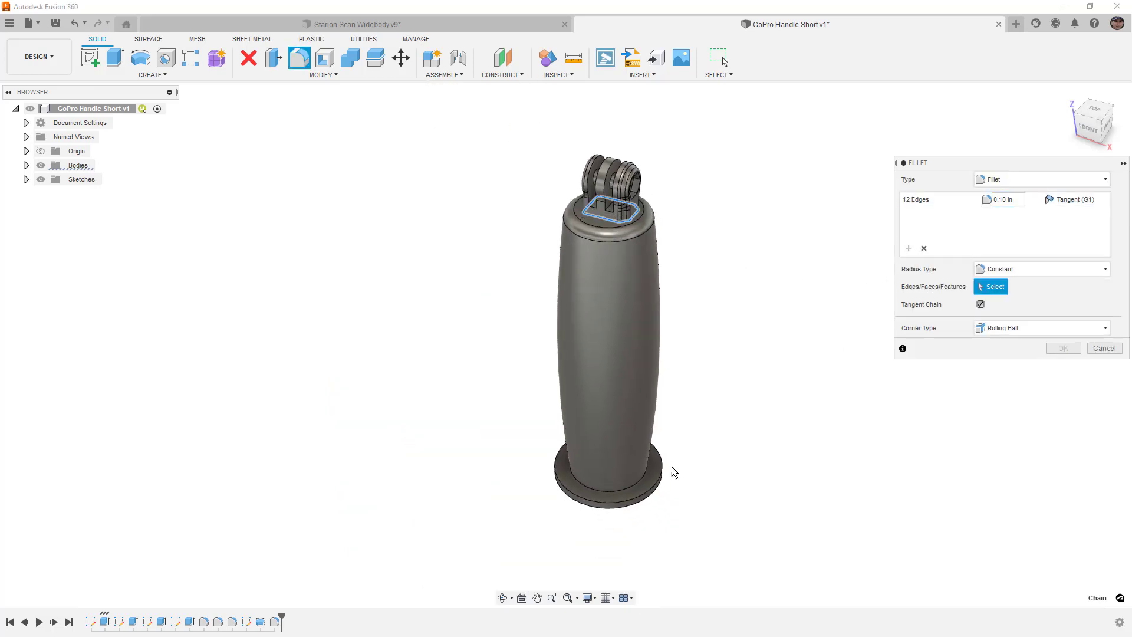
click(647, 482)
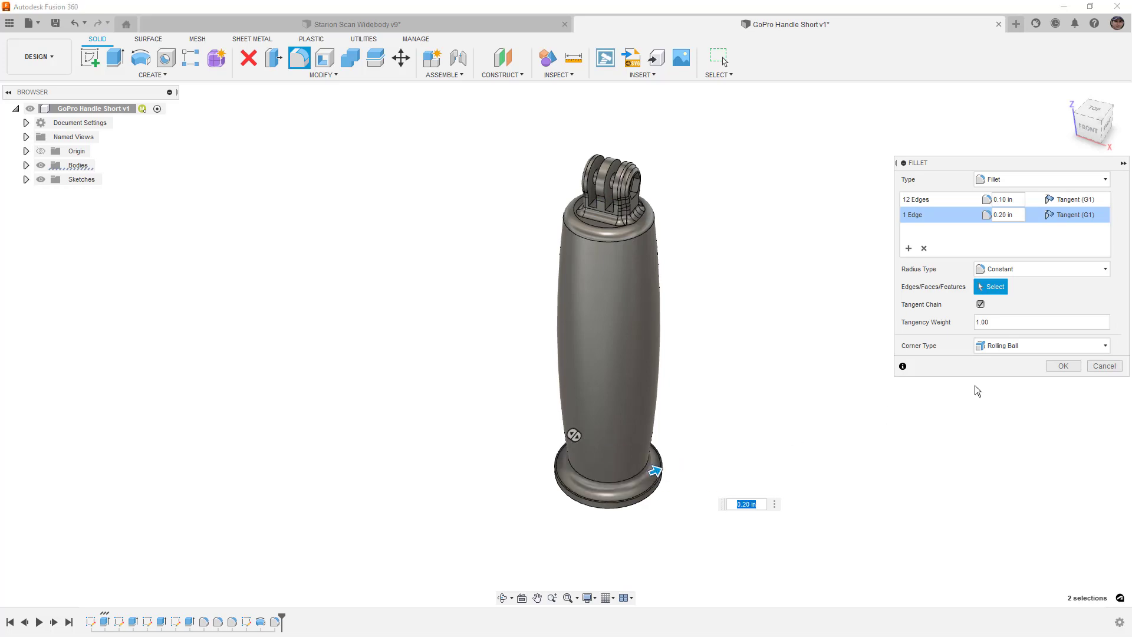
click(1064, 366)
shift+middle_drag(782, 380, 791, 348)
Step: Save the design as GoPro Handle Short v2 and expand Bodies to show Body1
key(ctrl+s)
click(576, 350)
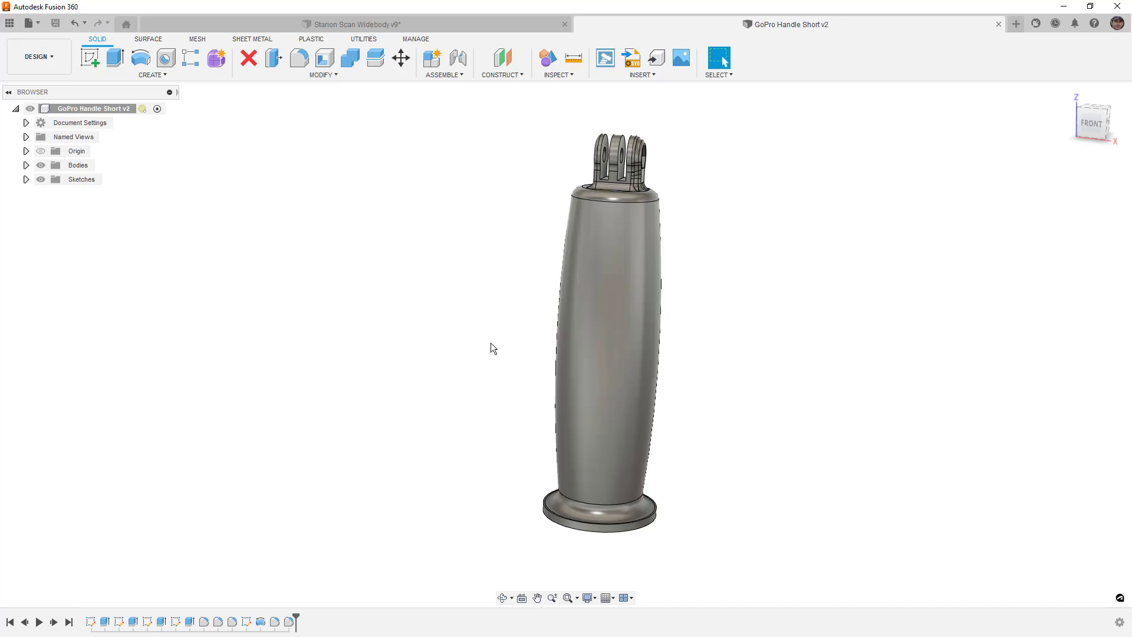
click(26, 165)
Step: Rename Body1 to GoProHandle
double_click(77, 179)
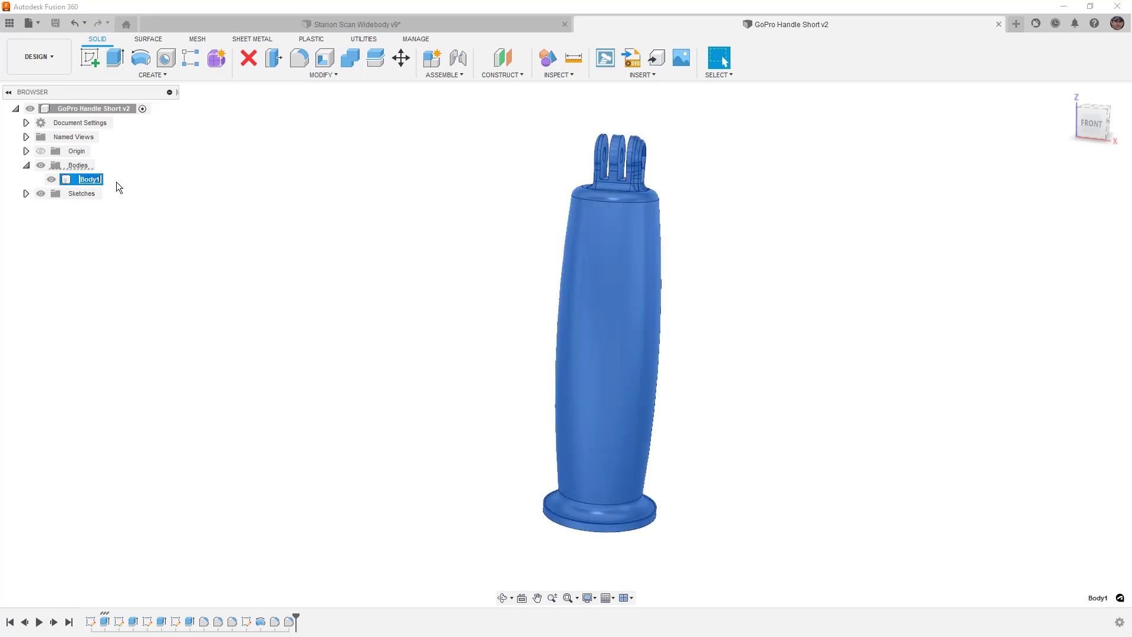
text(GoProHandle)
key(Return)
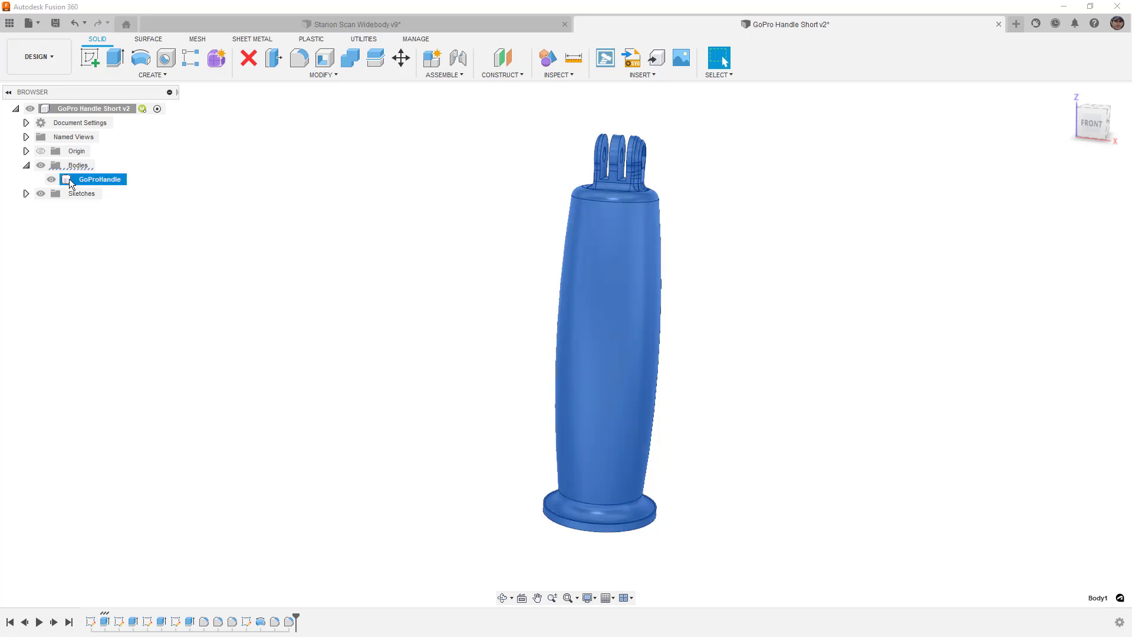
Step: Save GoProHandle as a binary millimetre STL mesh sent to Creality Slicer
right_click(69, 179)
click(112, 303)
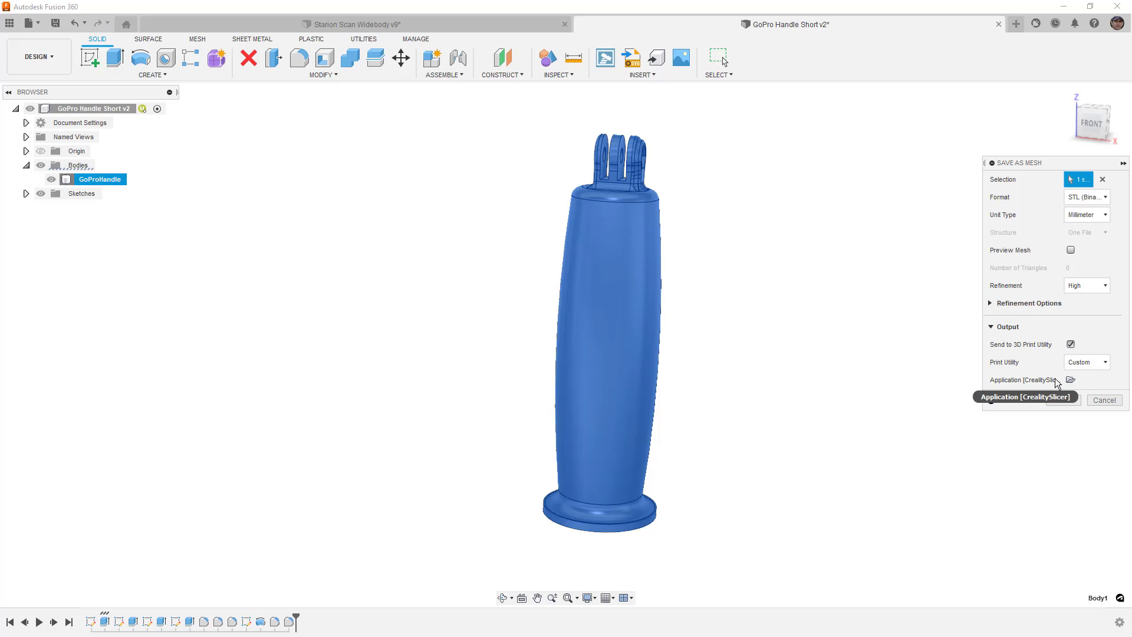
click(1066, 402)
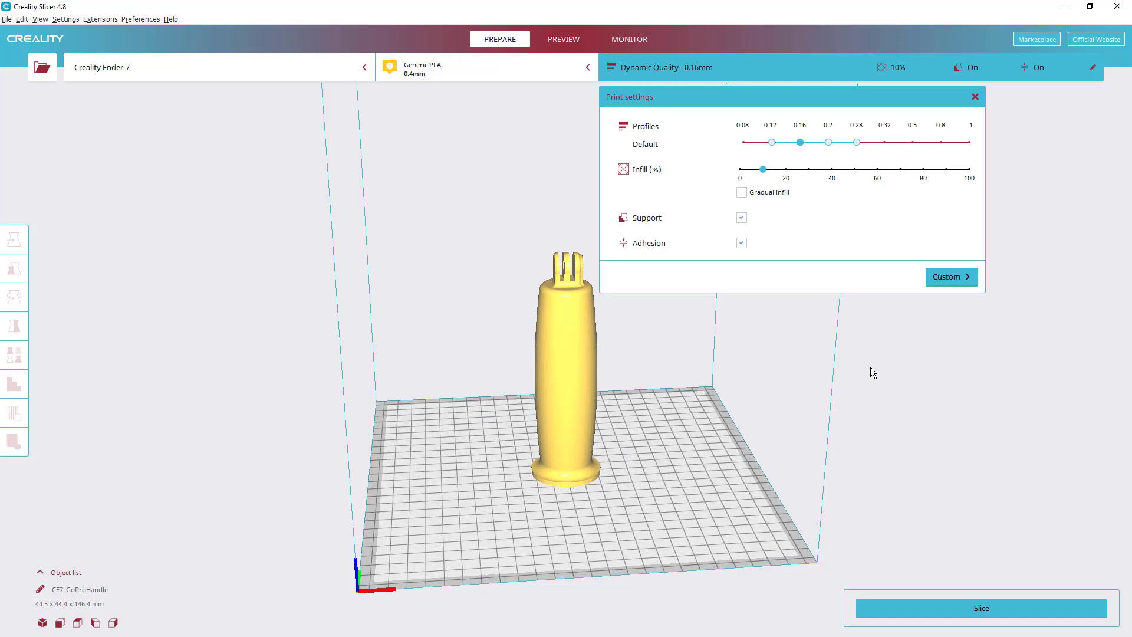
Step: Select the handle and switch from Rotate to Move, showing X, Y, Z at 0 mm
click(576, 351)
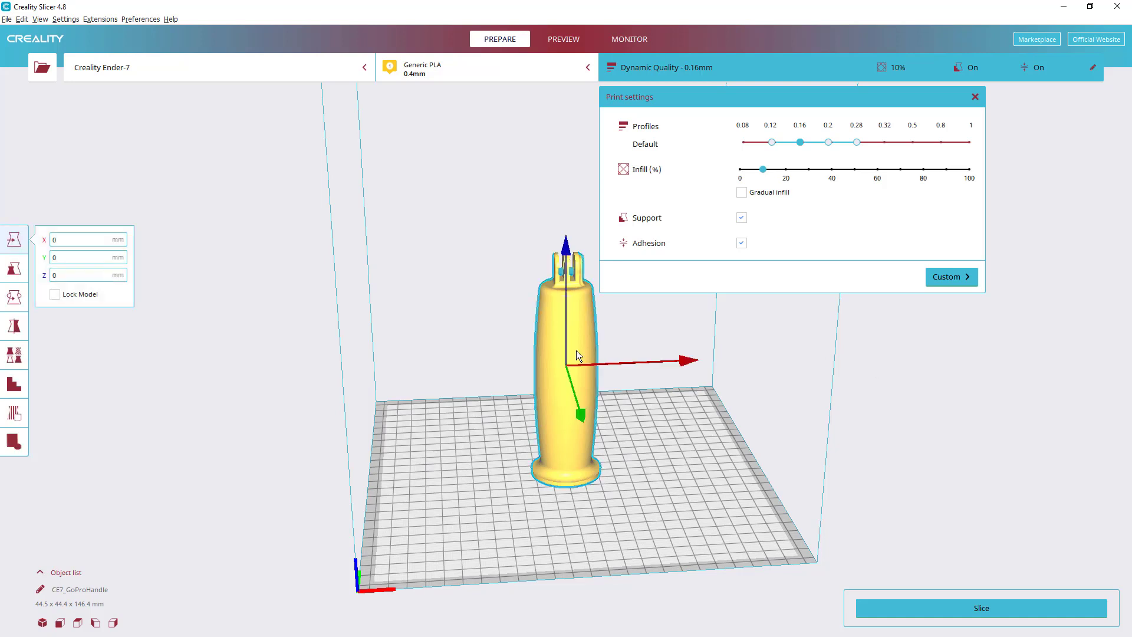
click(19, 294)
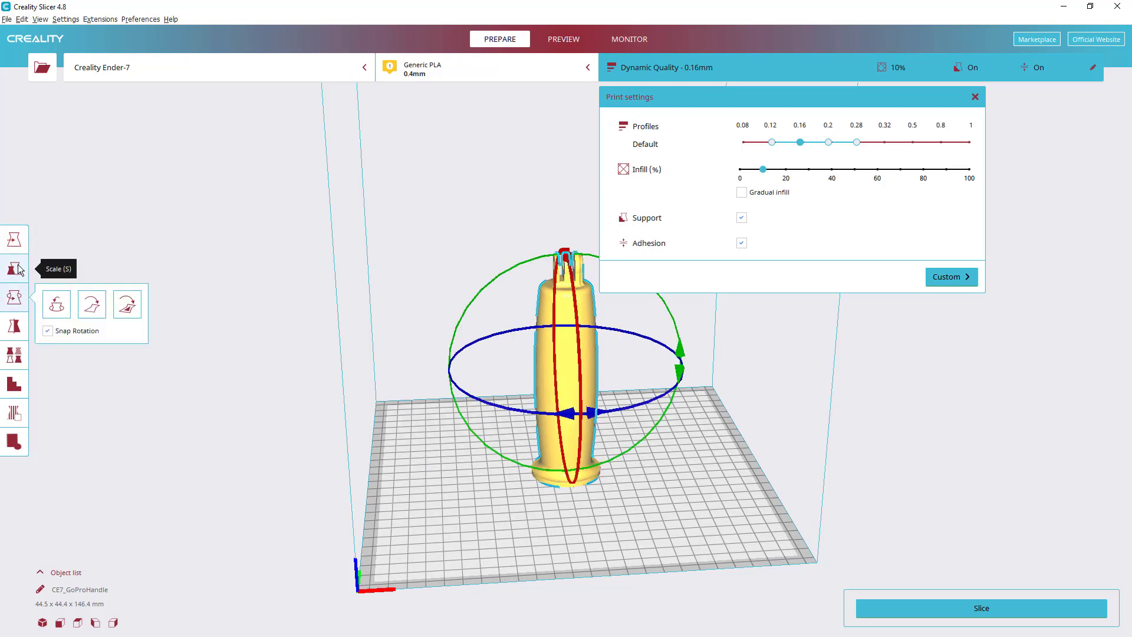
click(16, 239)
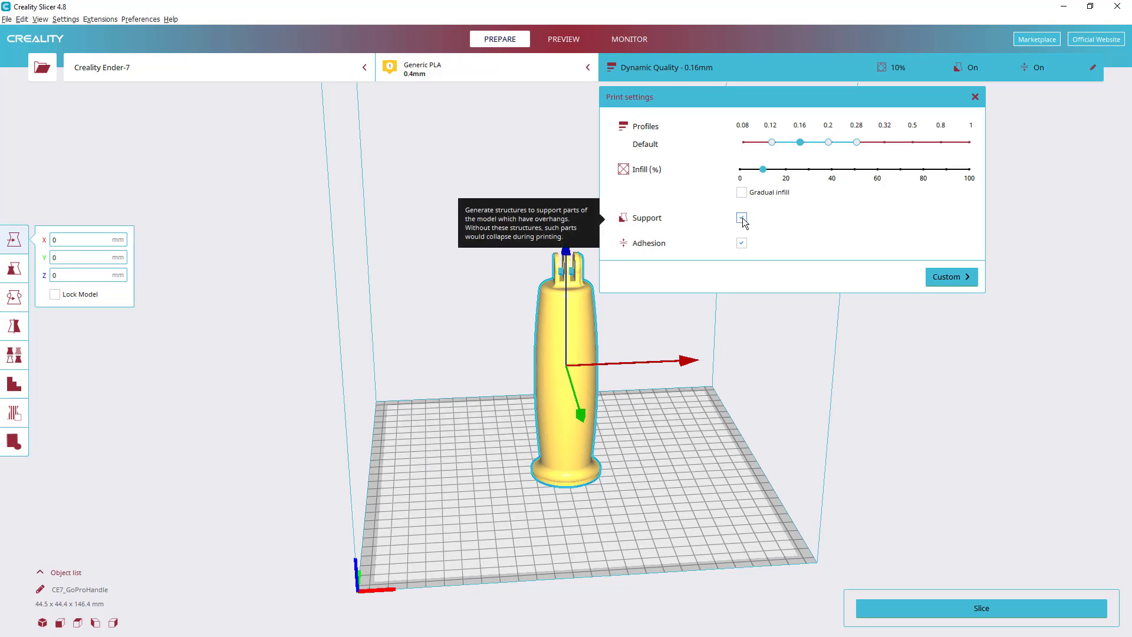
middle_drag(626, 394, 626, 367)
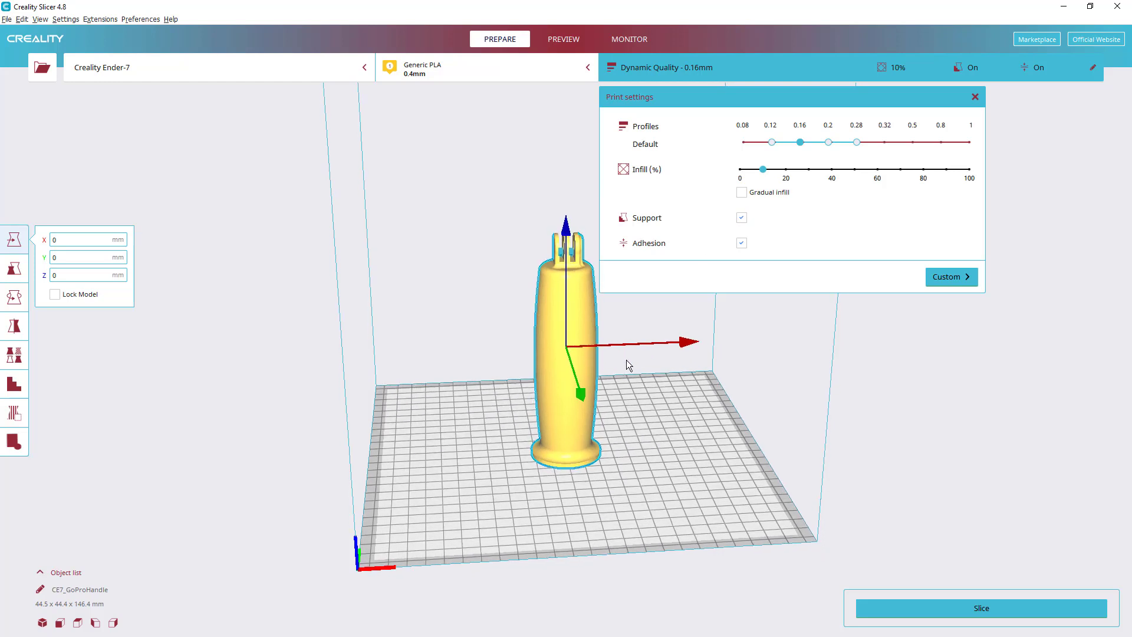
mouse_move(628, 408)
right_down()
mouse_move(627, 313)
mouse_move(625, 370)
mouse_move(595, 395)
mouse_move(614, 390)
mouse_move(615, 416)
right_up()
scroll(578, 246, up, 3)
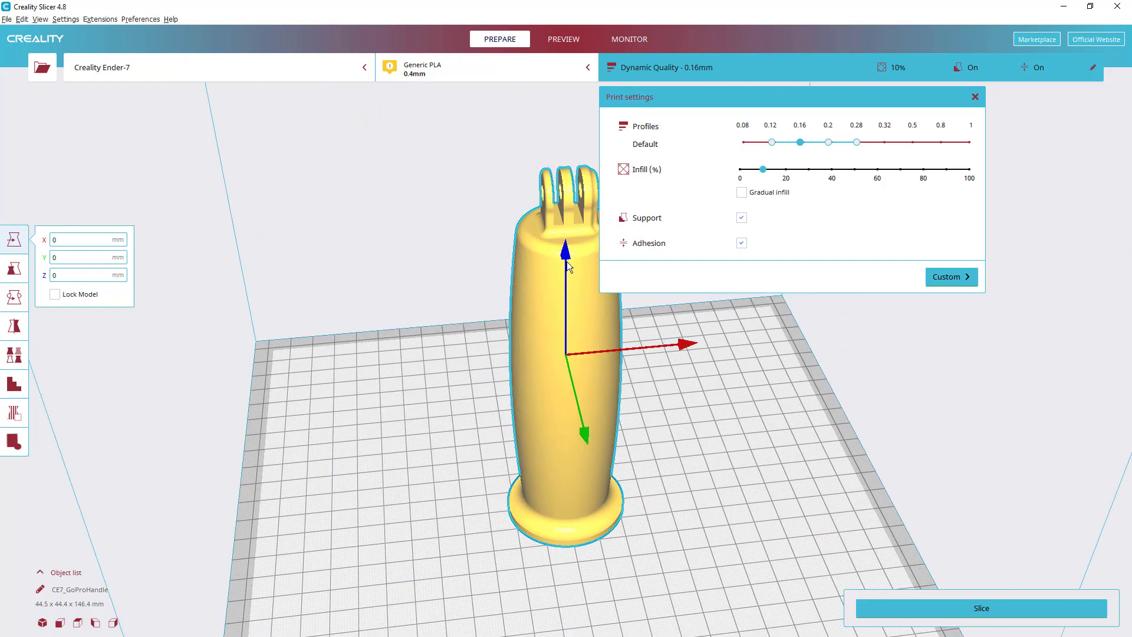
scroll(590, 271, down, 1)
right_drag(473, 359, 373, 301)
right_drag(539, 220, 533, 253)
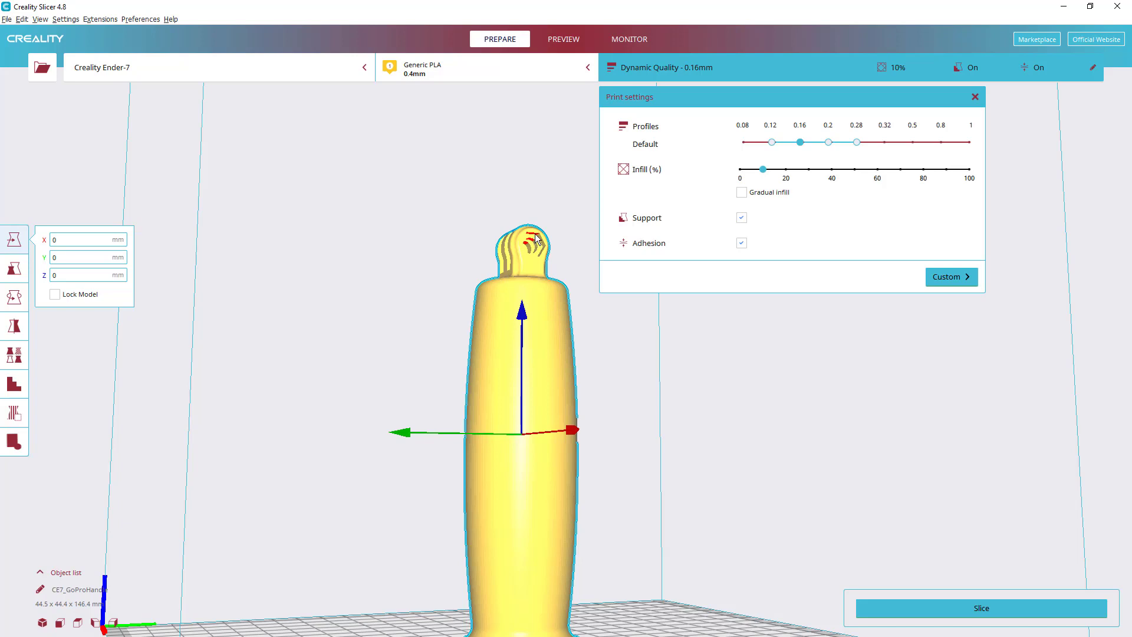
right_drag(536, 246, 582, 379)
scroll(534, 248, down, 3)
Step: Deselect the handle and set the Profiles slider to Super Quality 0.12 mm
click(642, 331)
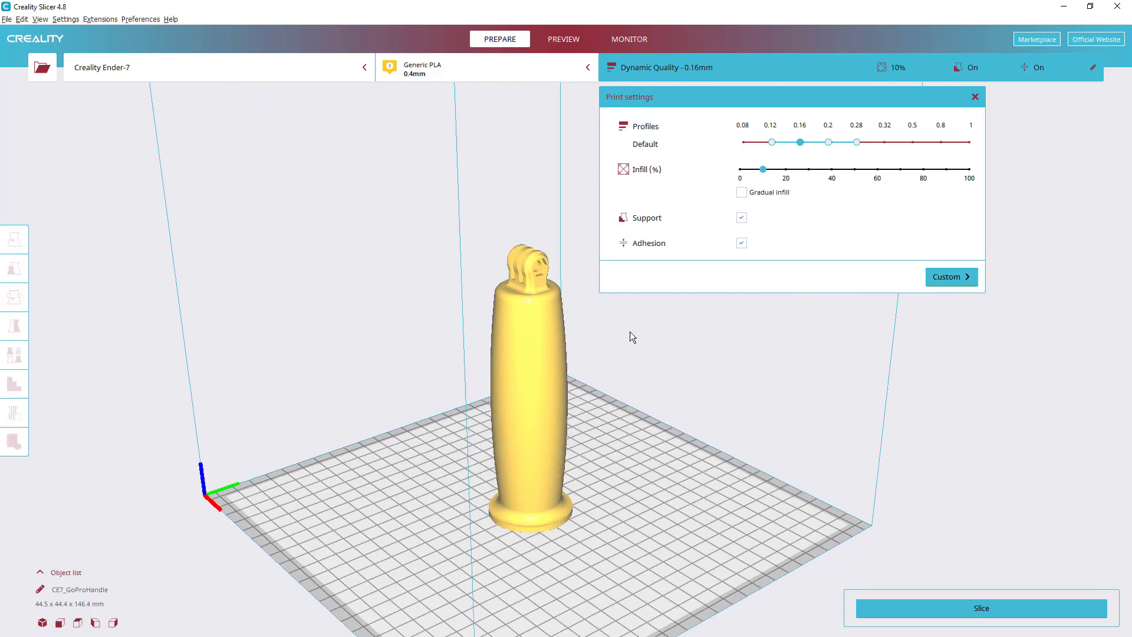
mouse_move(599, 335)
right_down()
mouse_move(614, 347)
mouse_move(600, 347)
right_up()
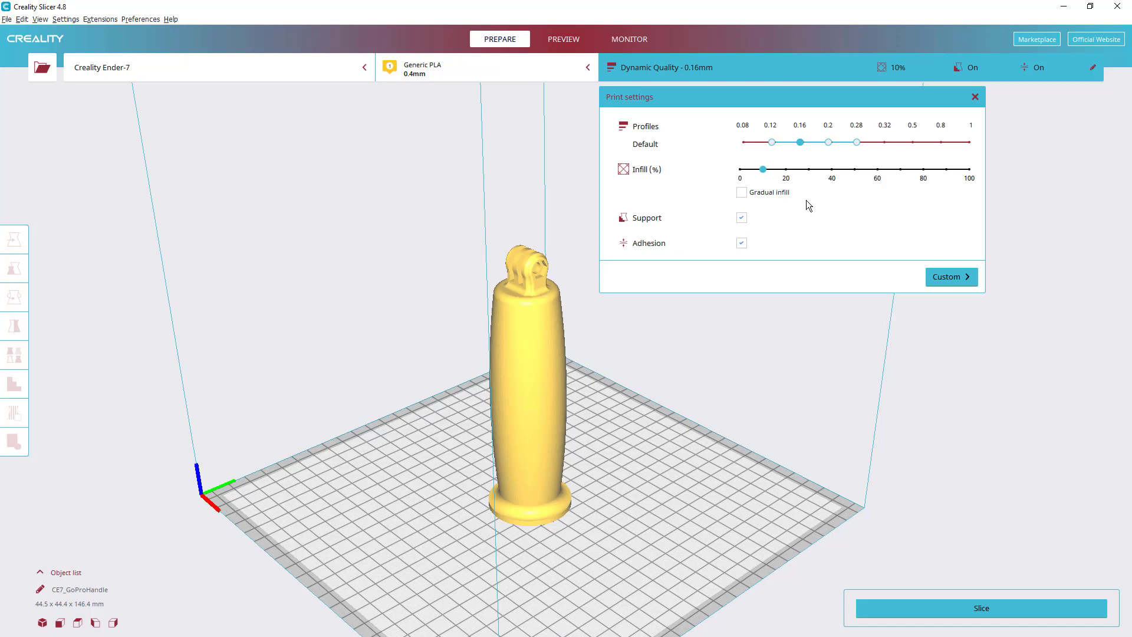
click(772, 142)
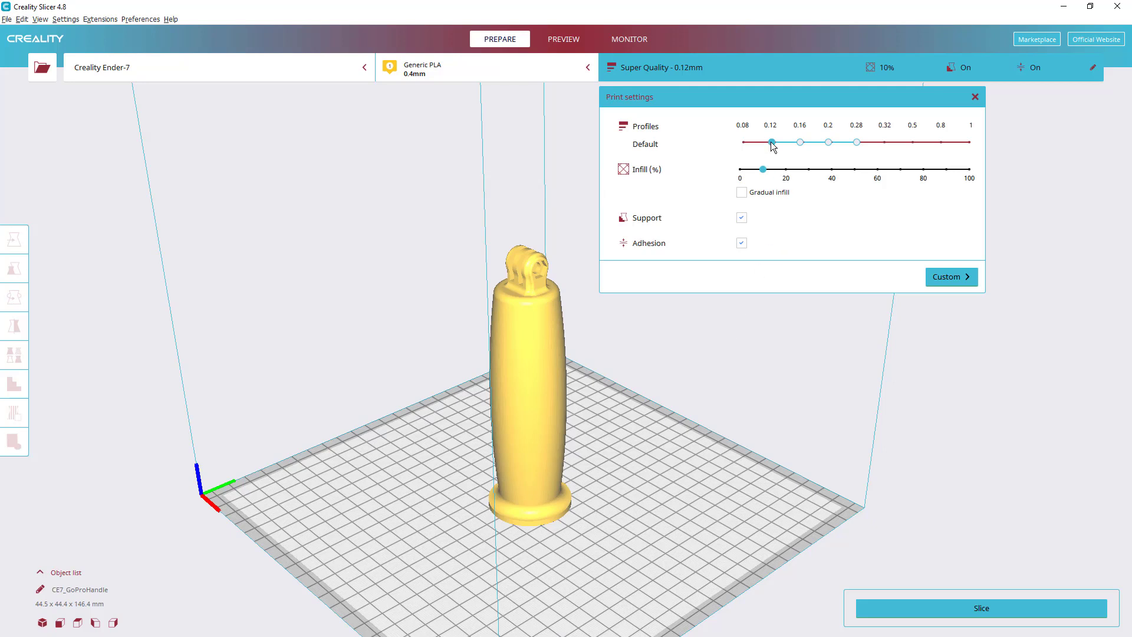
Step: Raise infill to 100% and slice, giving 14 hours 2 minutes and 102 g
drag(764, 169, 786, 170)
click(968, 170)
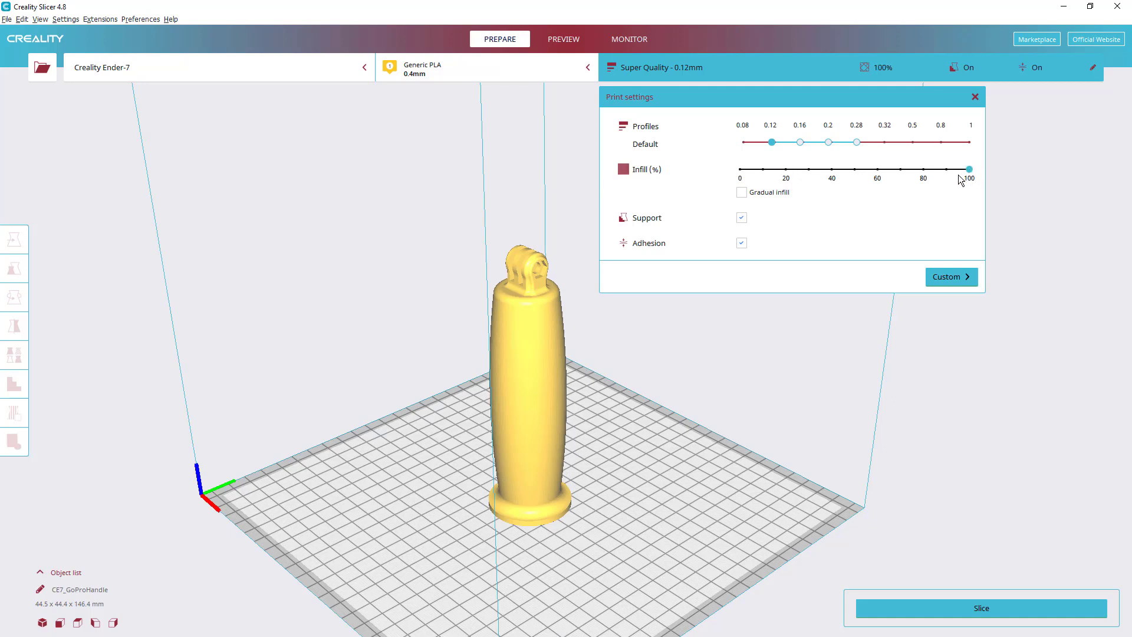
mouse_move(958, 175)
mouse_down()
mouse_move(744, 171)
mouse_move(972, 170)
mouse_up()
click(998, 608)
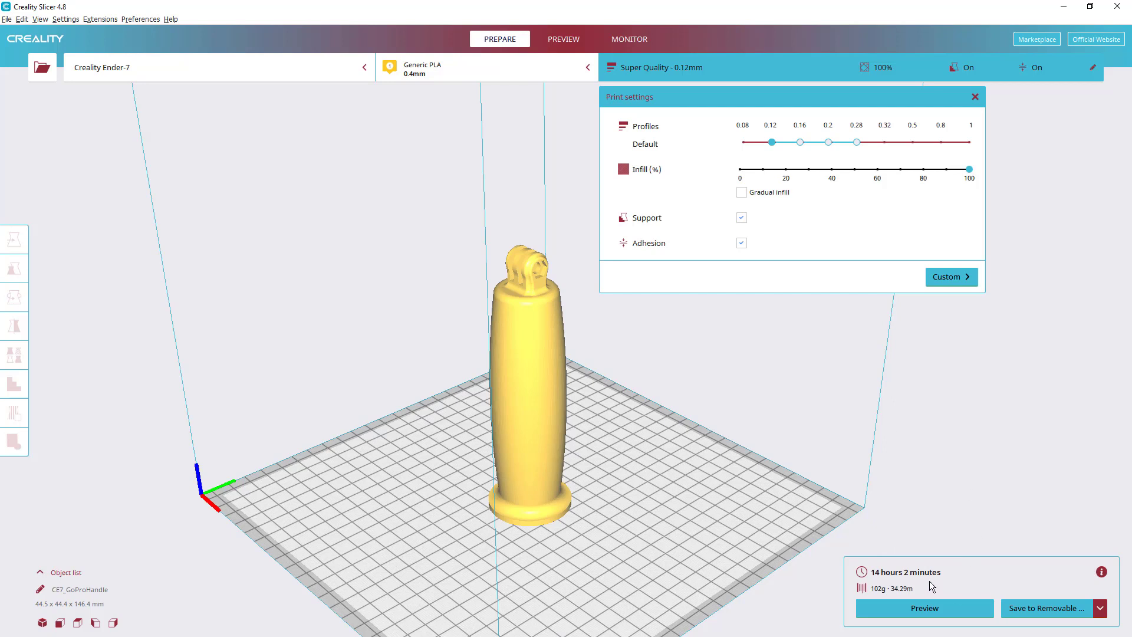
Step: Return infill to 10%, slice at 0.12 mm, then re-slice at Low Quality 0.28 mm
drag(779, 170, 764, 170)
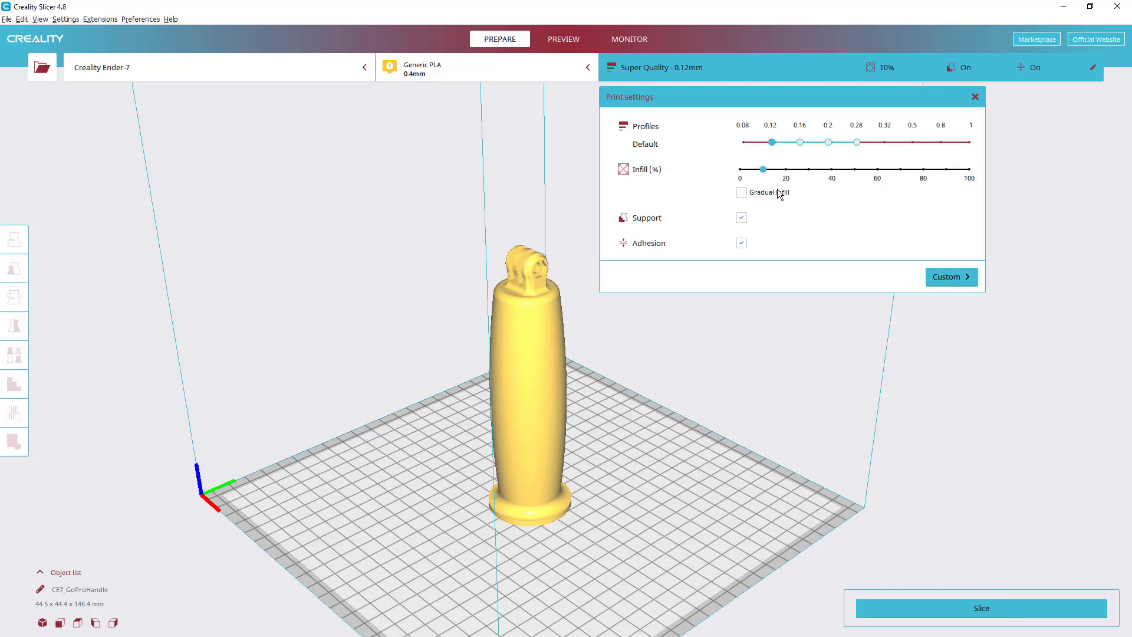
click(965, 608)
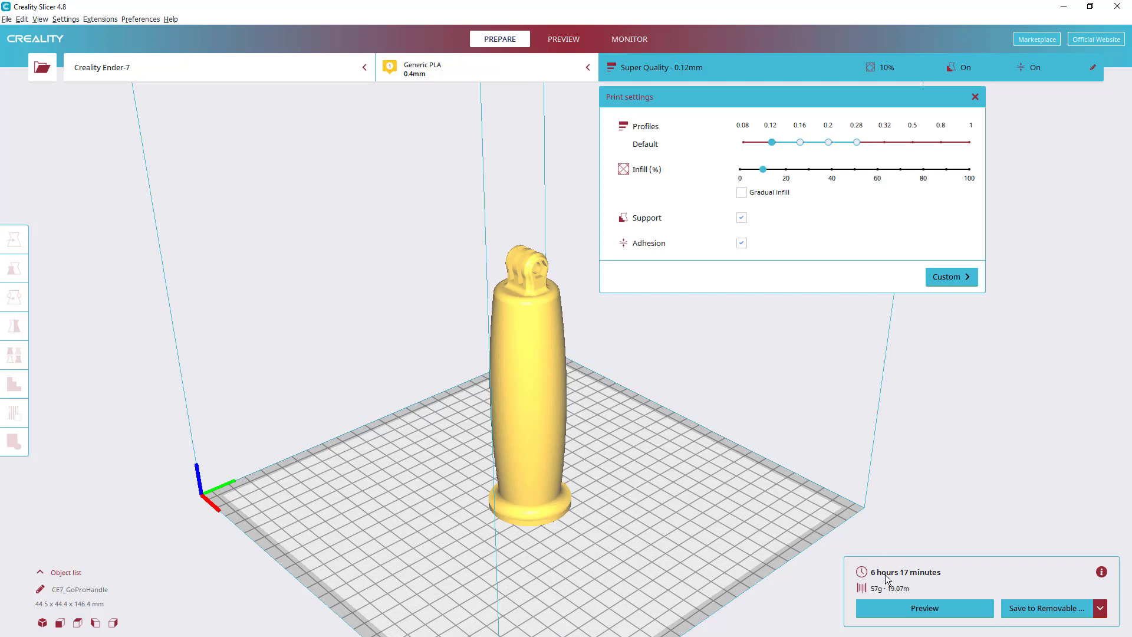
click(858, 143)
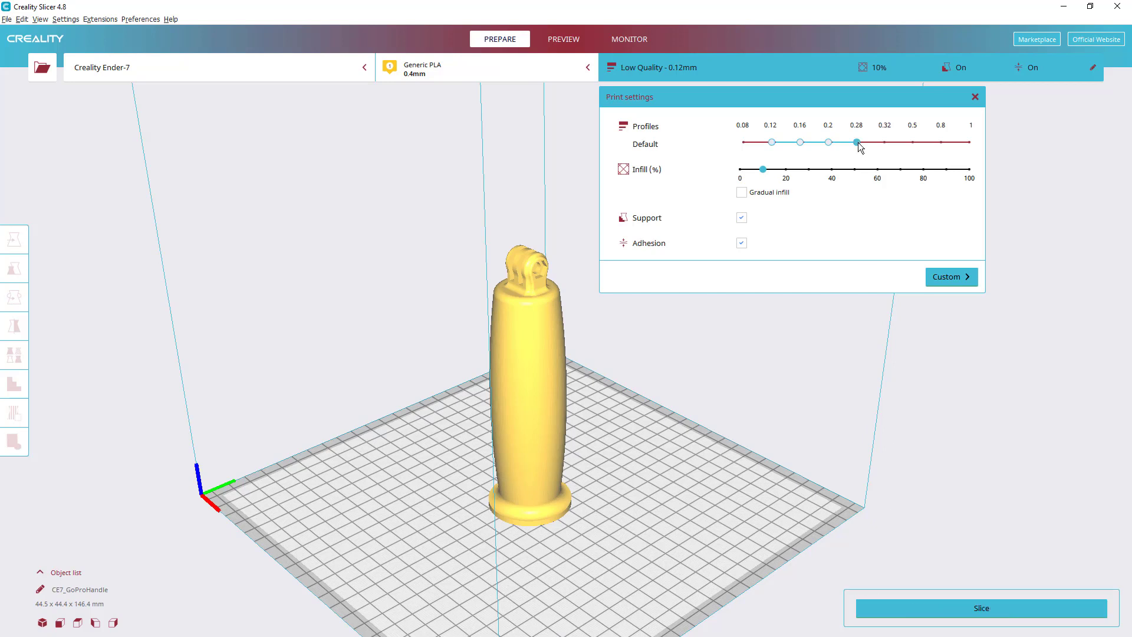
click(980, 608)
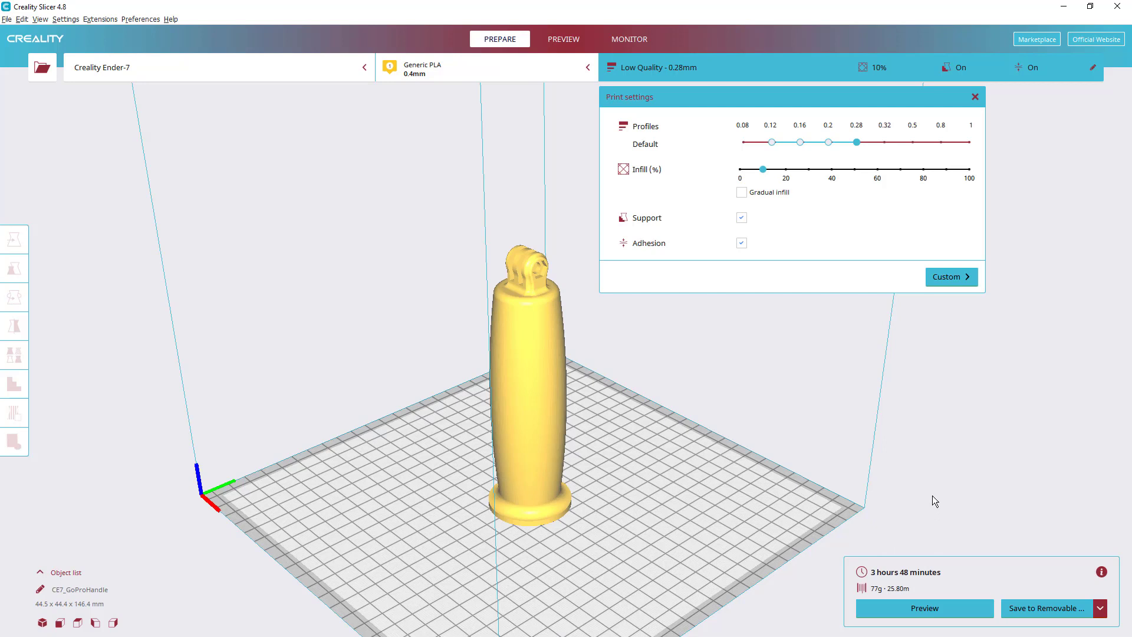
Step: Open Custom print settings and expand the Infill Pattern dropdown, currently Lines
click(960, 282)
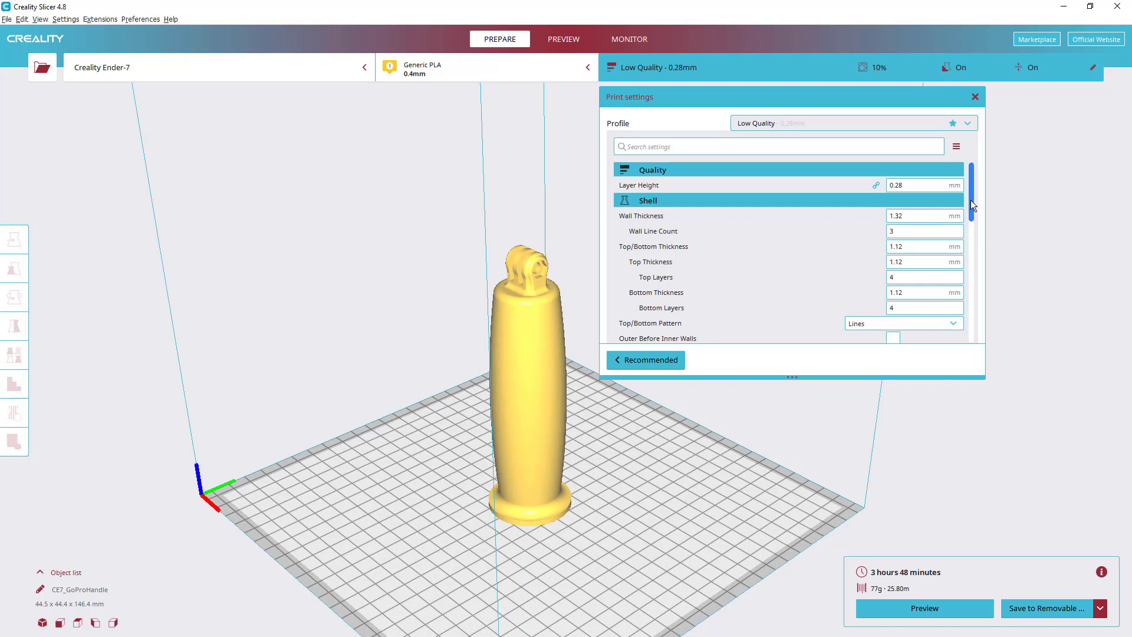
drag(971, 200, 968, 264)
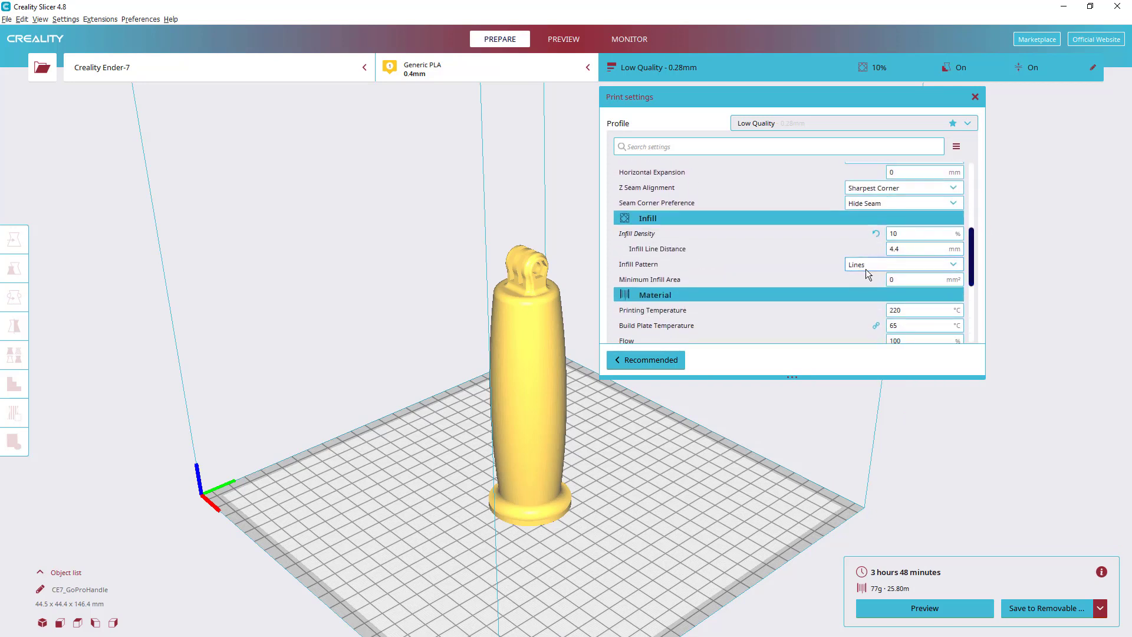
mouse_move(865, 268)
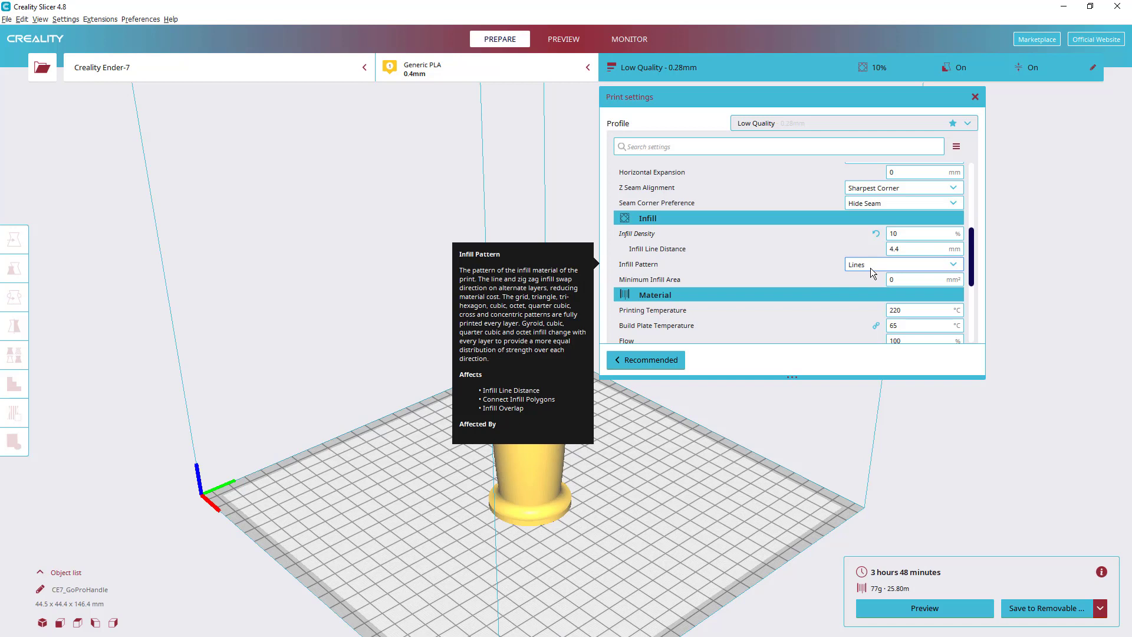
mouse_move(902, 248)
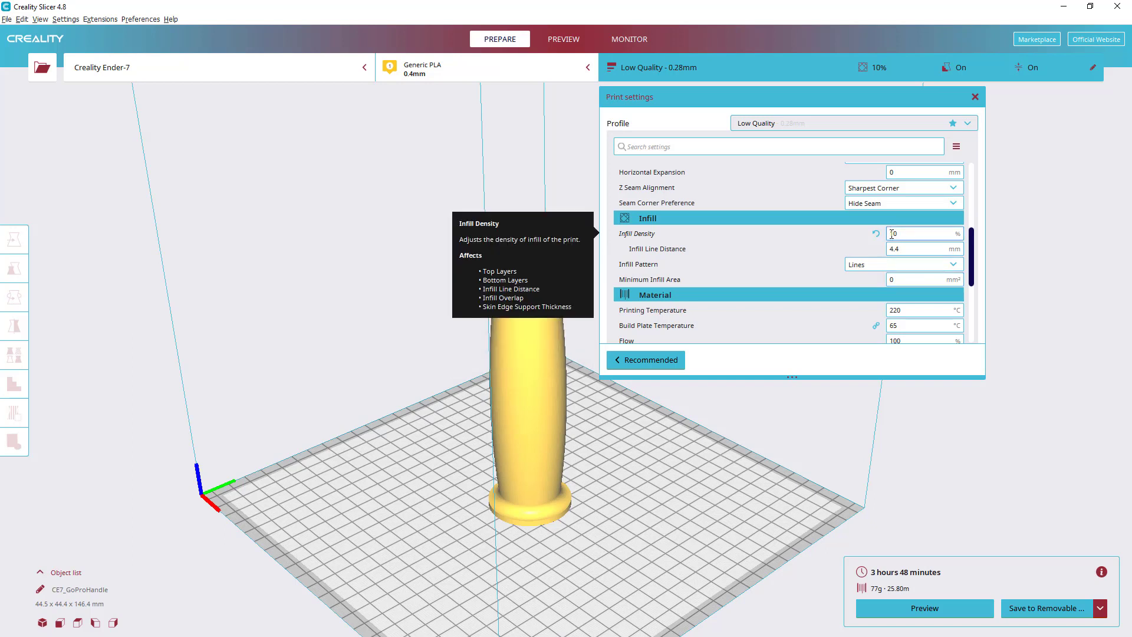
click(897, 264)
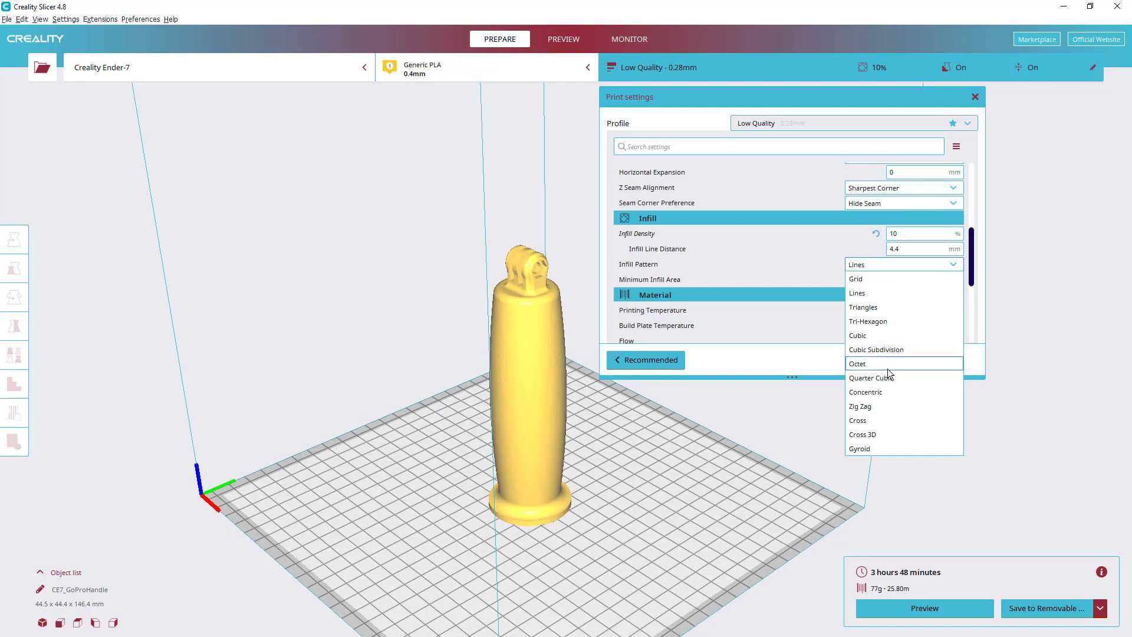
Step: Switch infill to Gyroid, re-slice, and view the 3 h 45 min, 77 g estimate breakdown
click(880, 448)
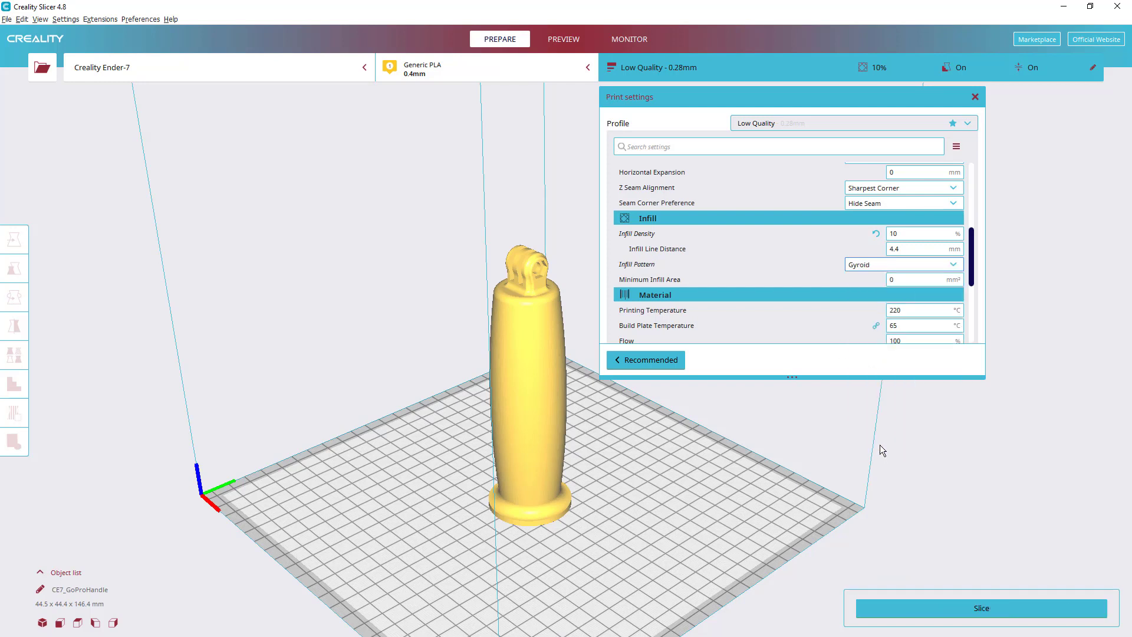
click(961, 607)
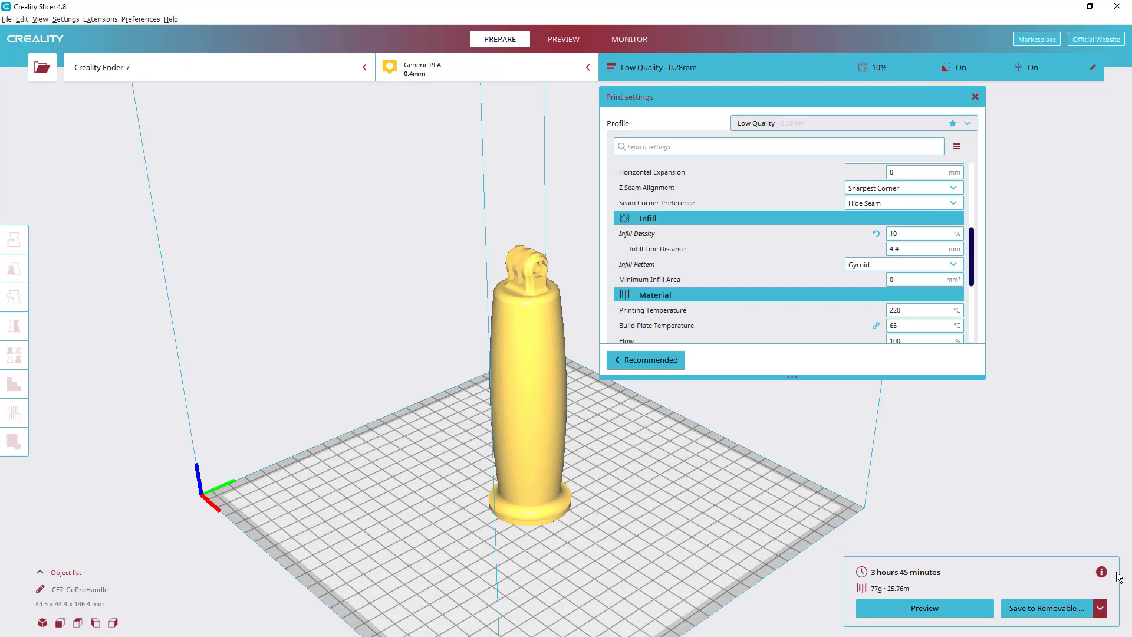
mouse_move(1103, 574)
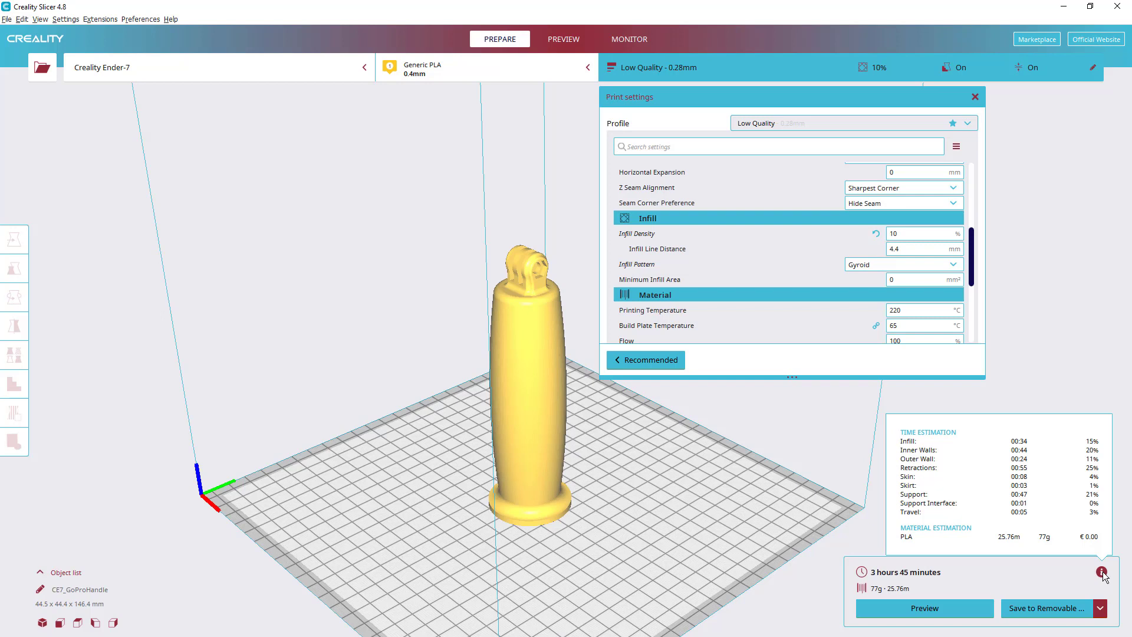
click(663, 361)
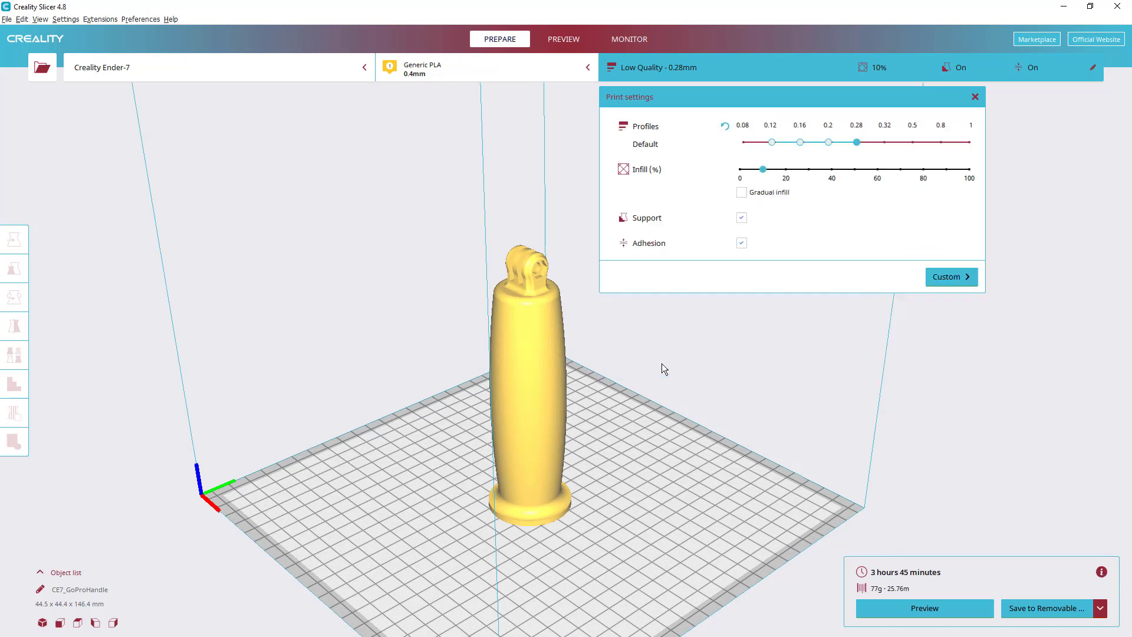
click(967, 282)
scroll(967, 282, down, 3)
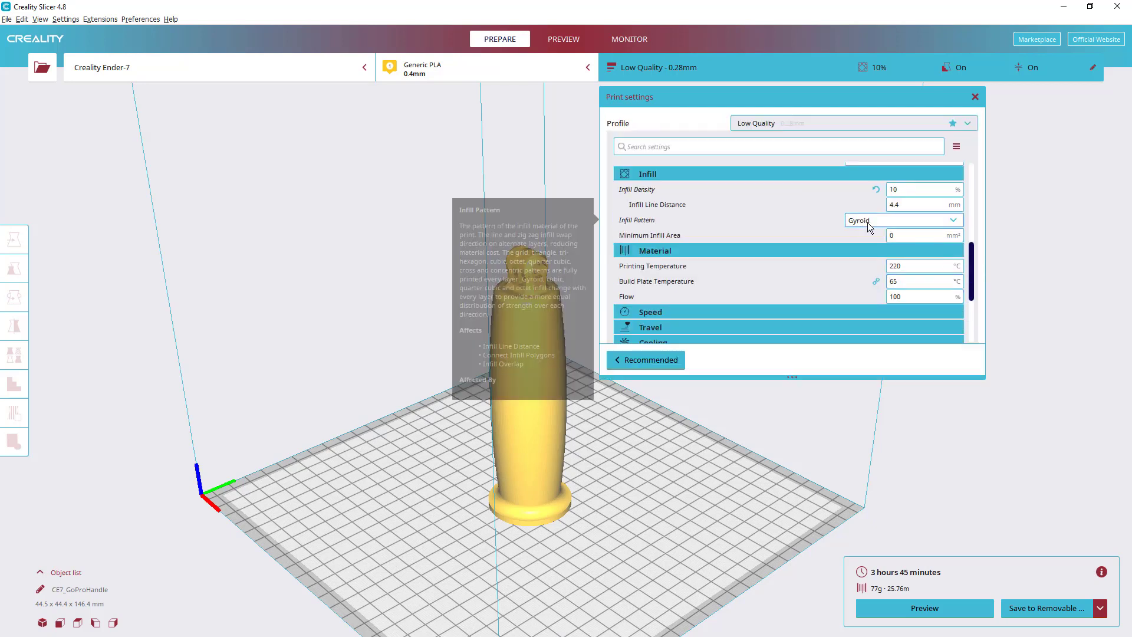
click(665, 362)
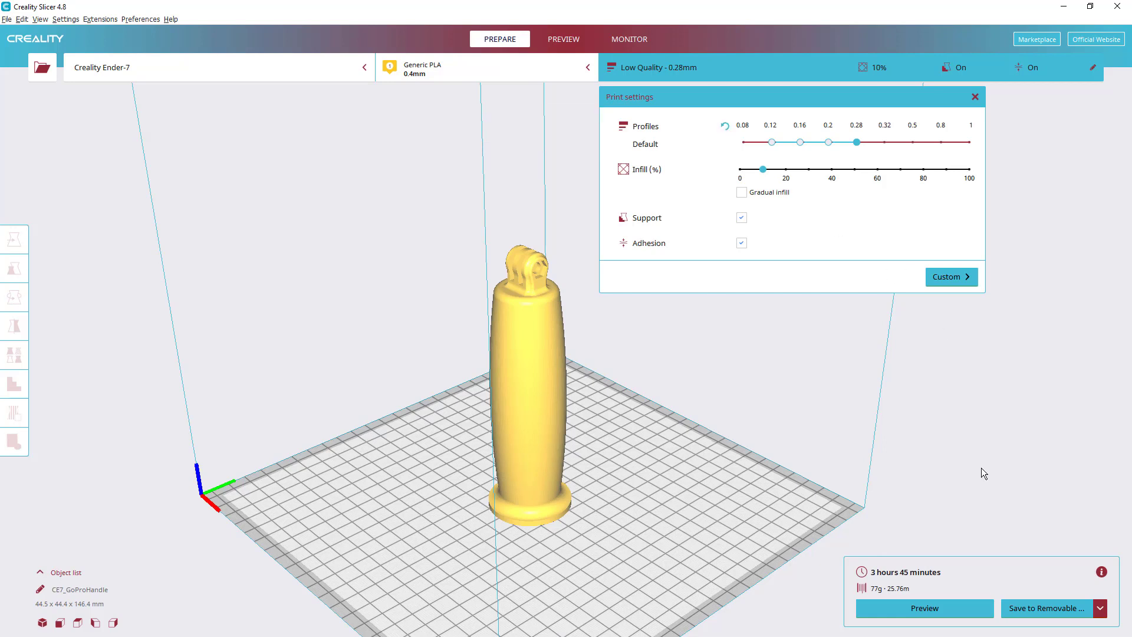
Step: Save the sliced handle's G-code to removable drive F:
click(1045, 608)
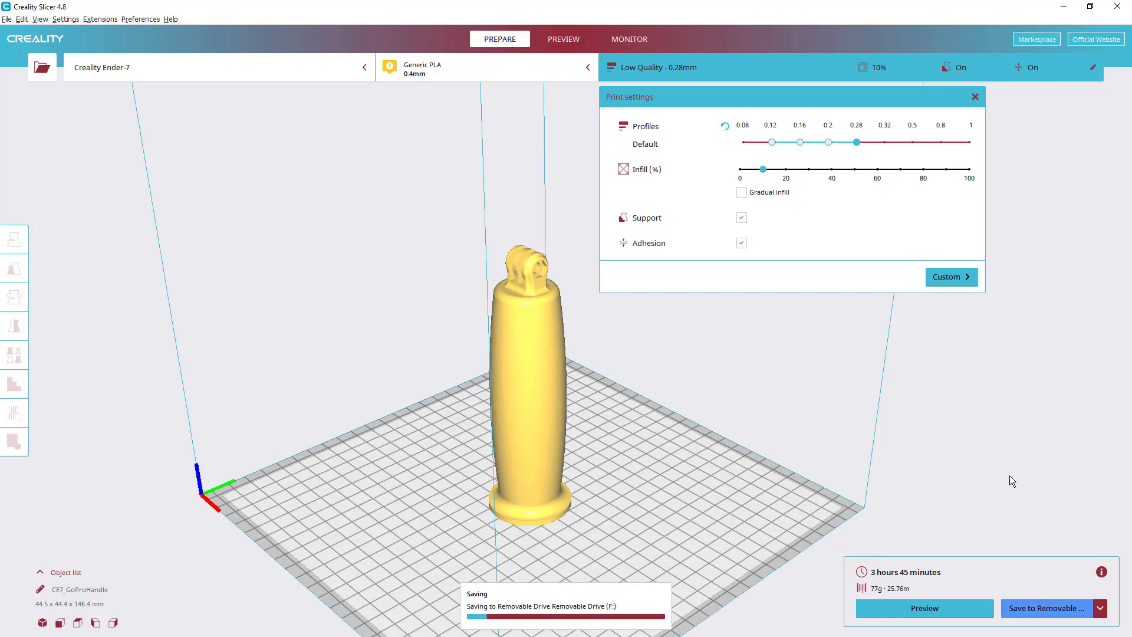